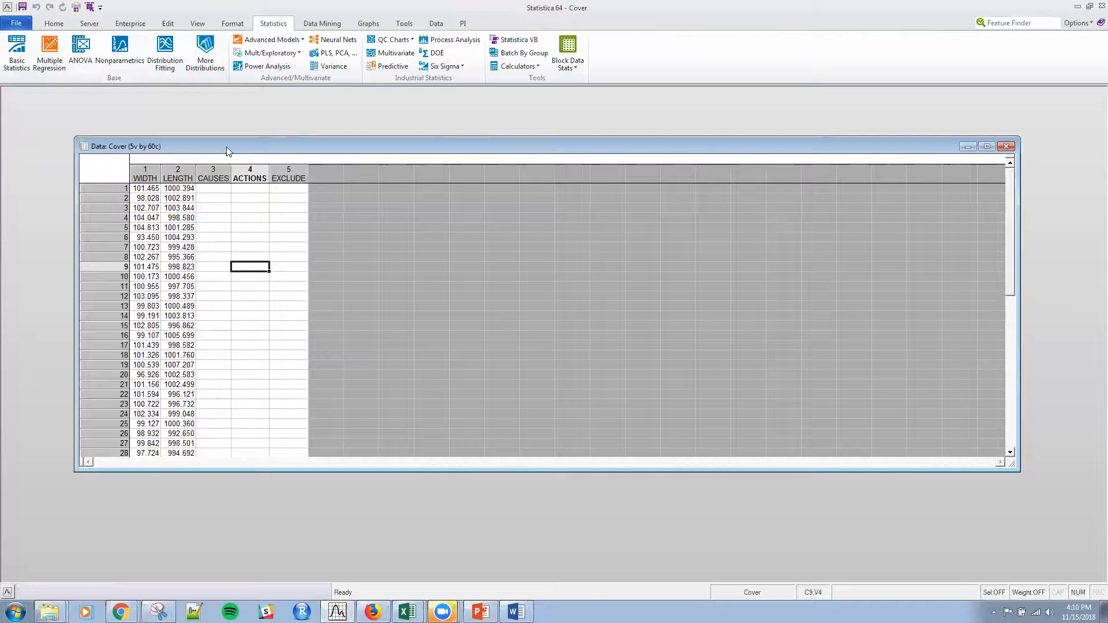
# Step: Start a quality control analysis of the Cover data using the X-bar & R chart for variables
pyautogui.click(393, 39)
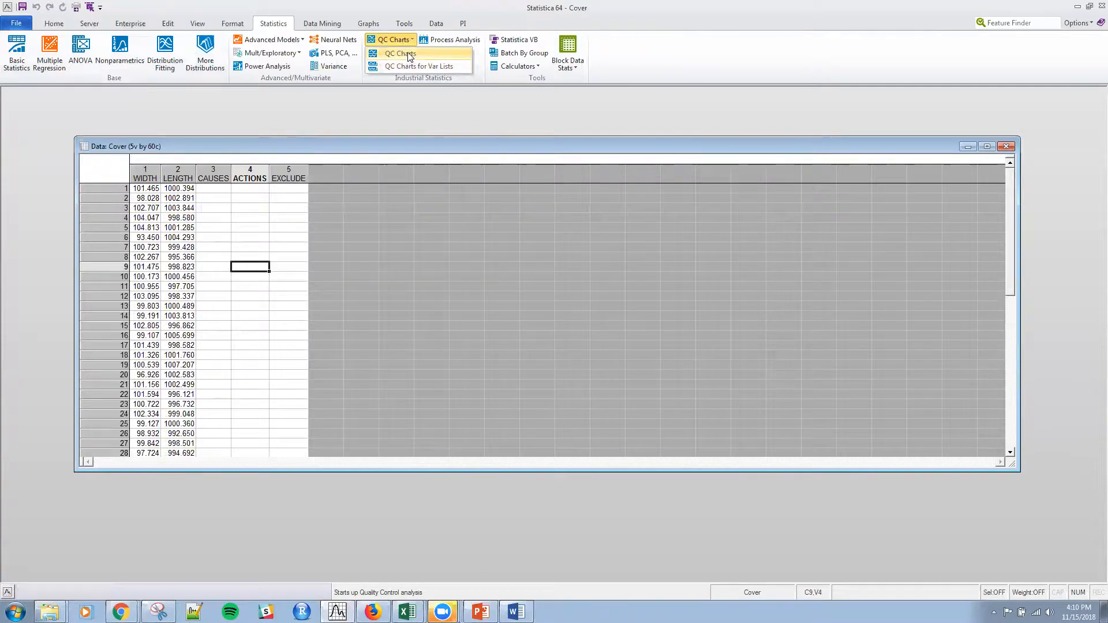
pyautogui.click(409, 53)
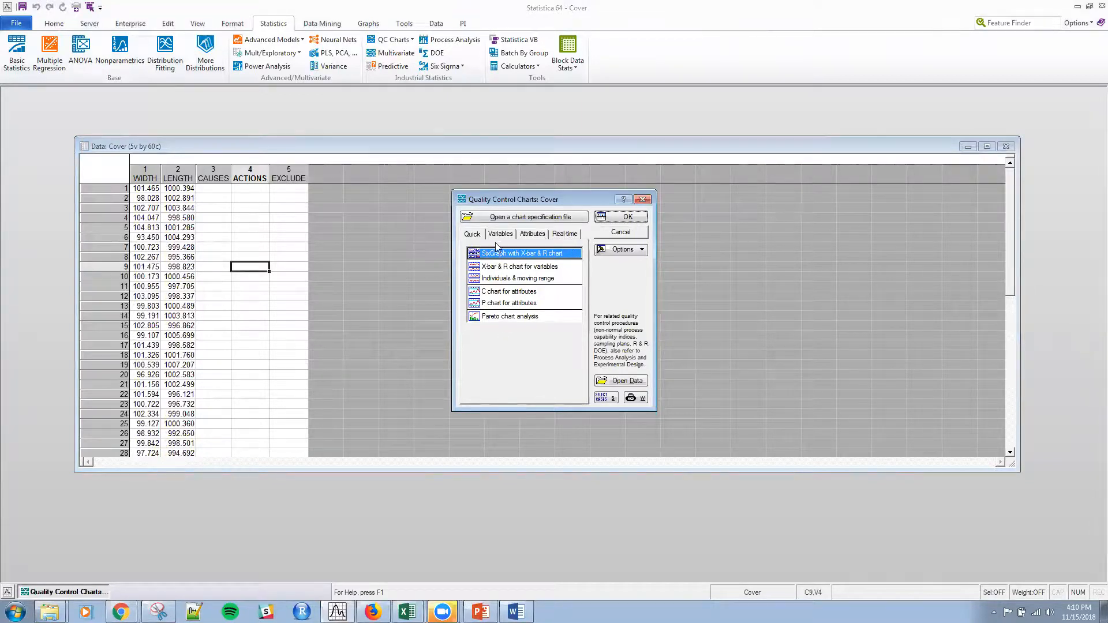
pyautogui.click(565, 236)
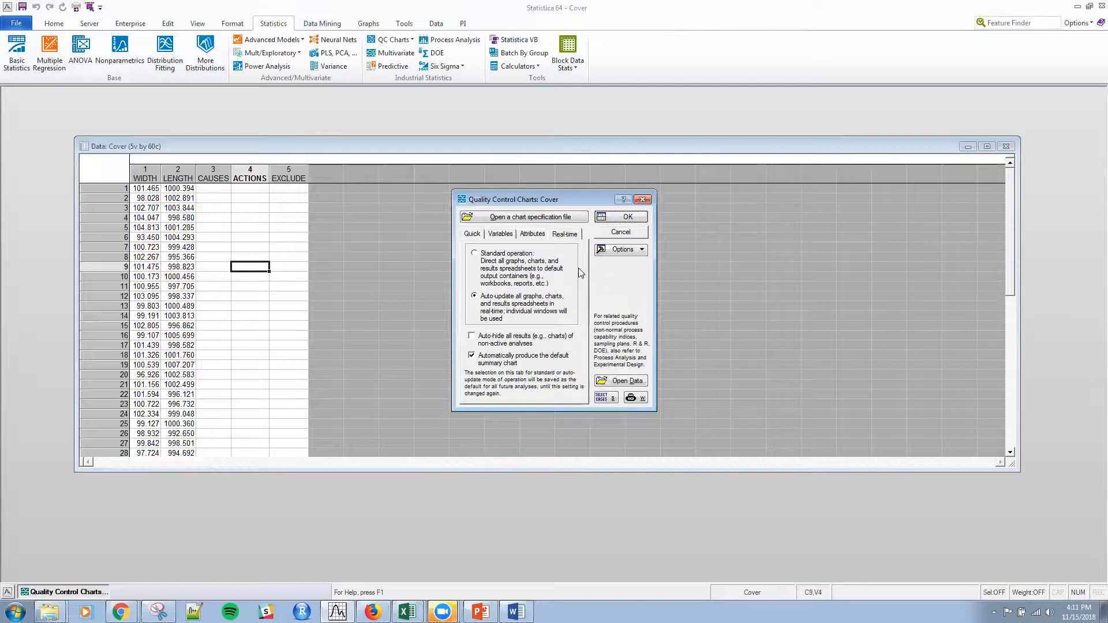
pyautogui.click(473, 234)
pyautogui.click(518, 267)
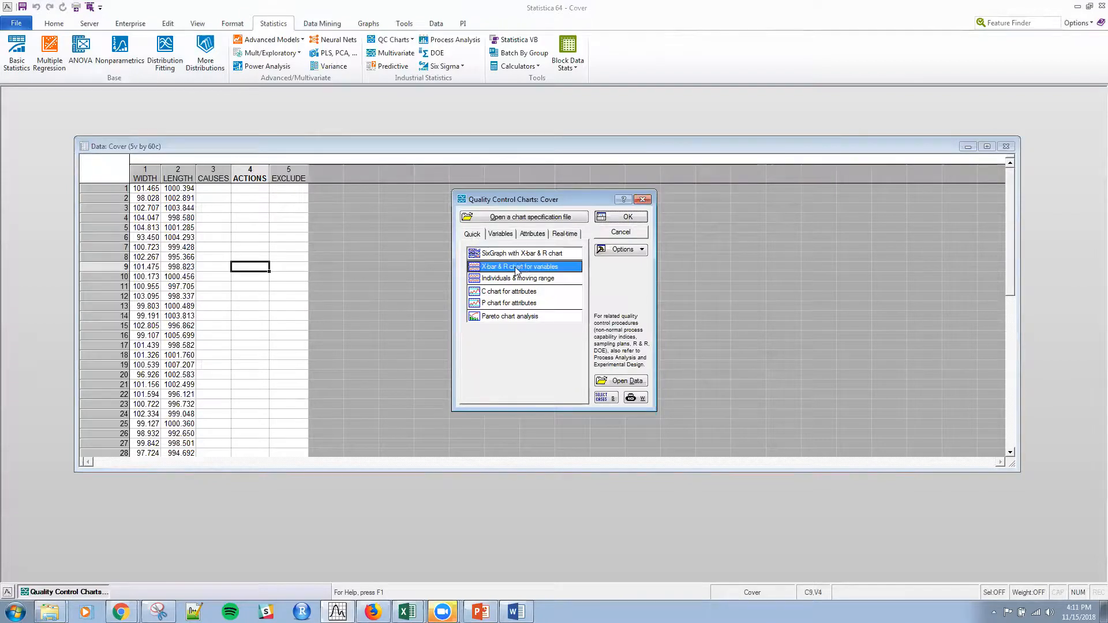
pyautogui.click(619, 218)
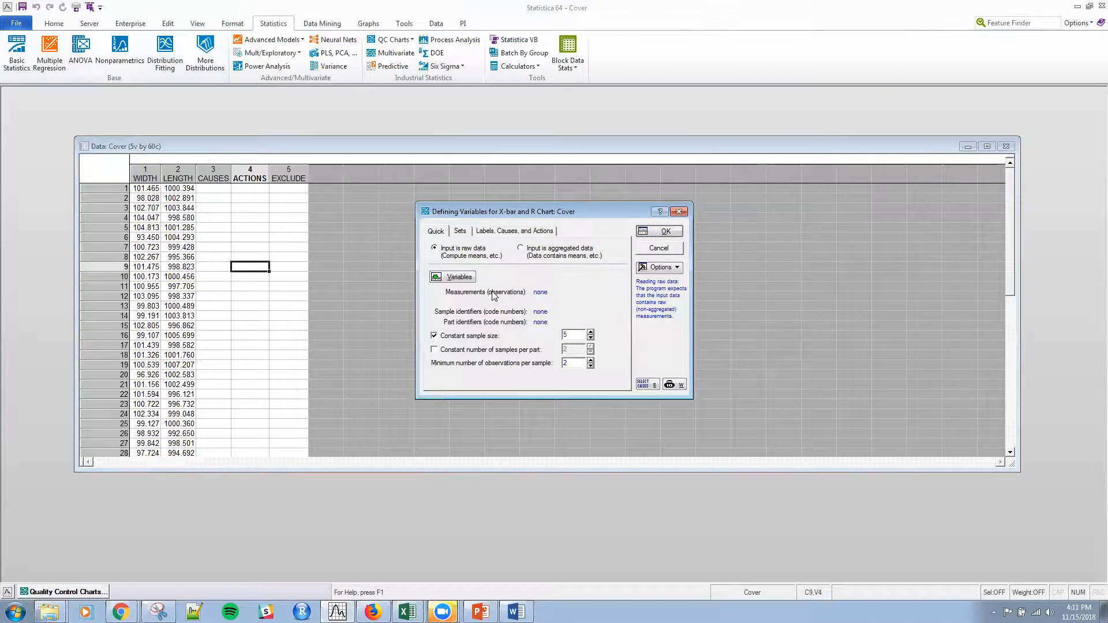
# Step: Create the X-bar and R chart from the WIDTH measurements with a constant sample size of 3
pyautogui.click(454, 277)
pyautogui.click(442, 236)
pyautogui.click(672, 239)
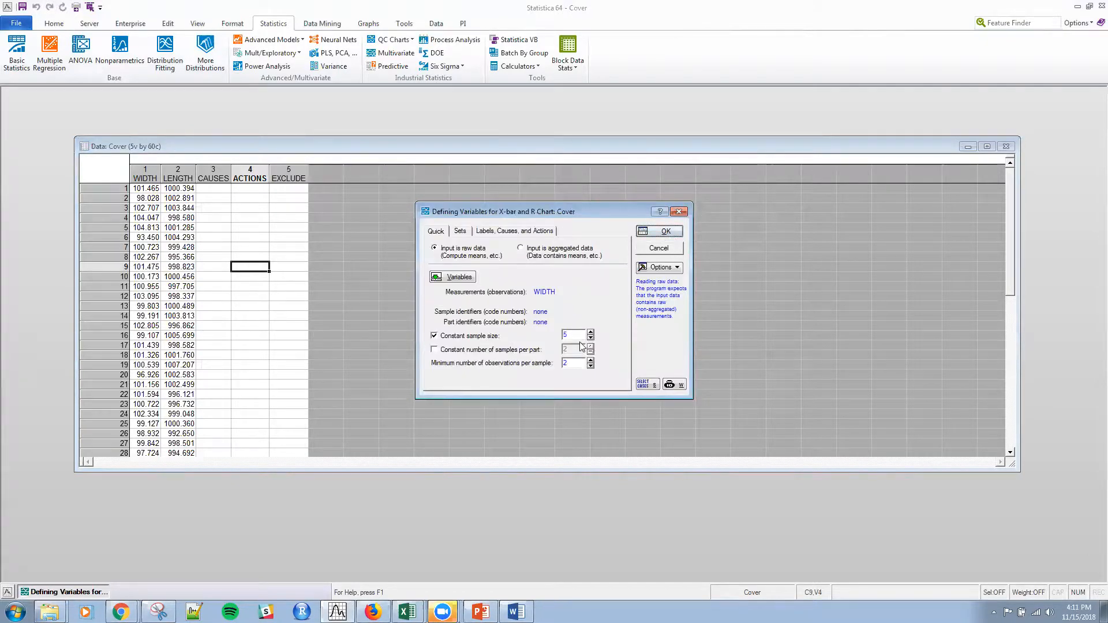
pyautogui.write('3')
pyautogui.click(660, 232)
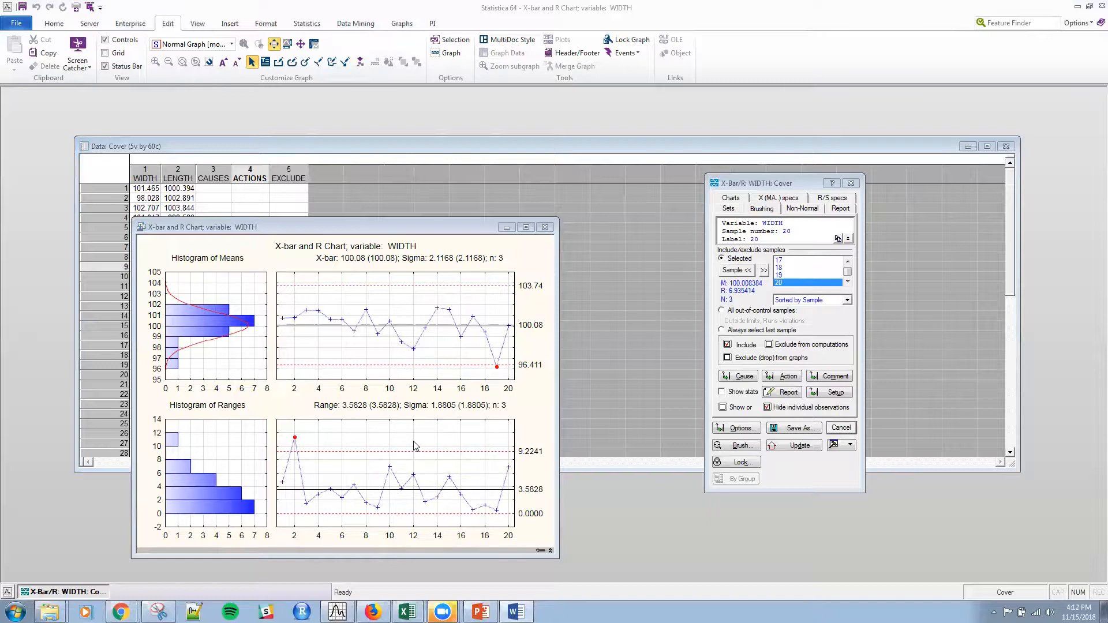
# Step: Select sample 19 for brushing, with individual observations visible on the chart, and turn on the sample statistics display
pyautogui.click(797, 179)
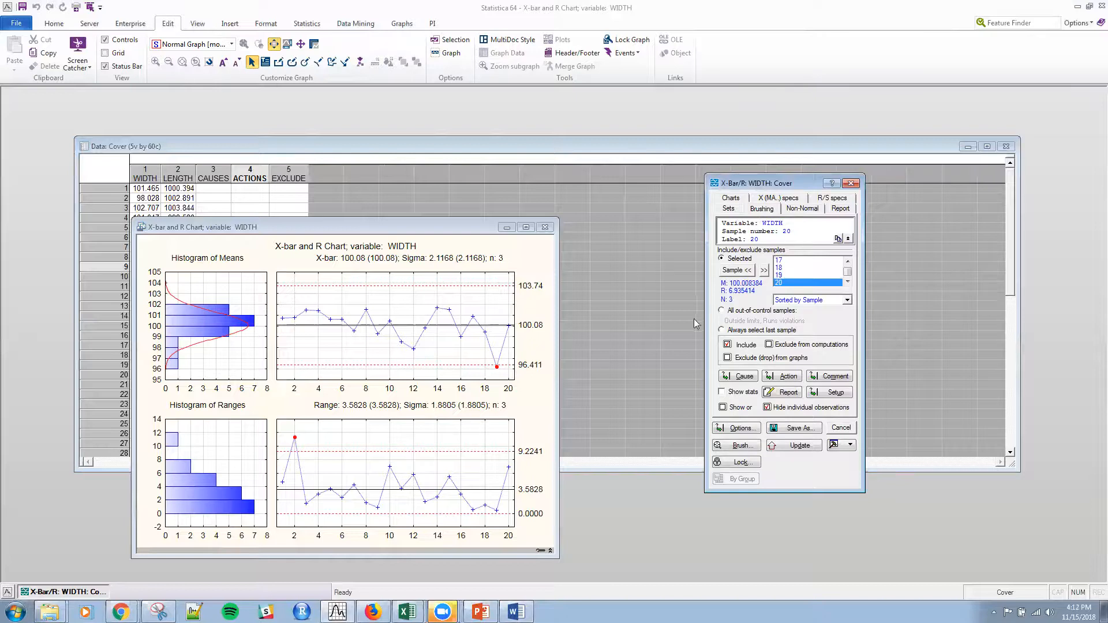
pyautogui.click(723, 312)
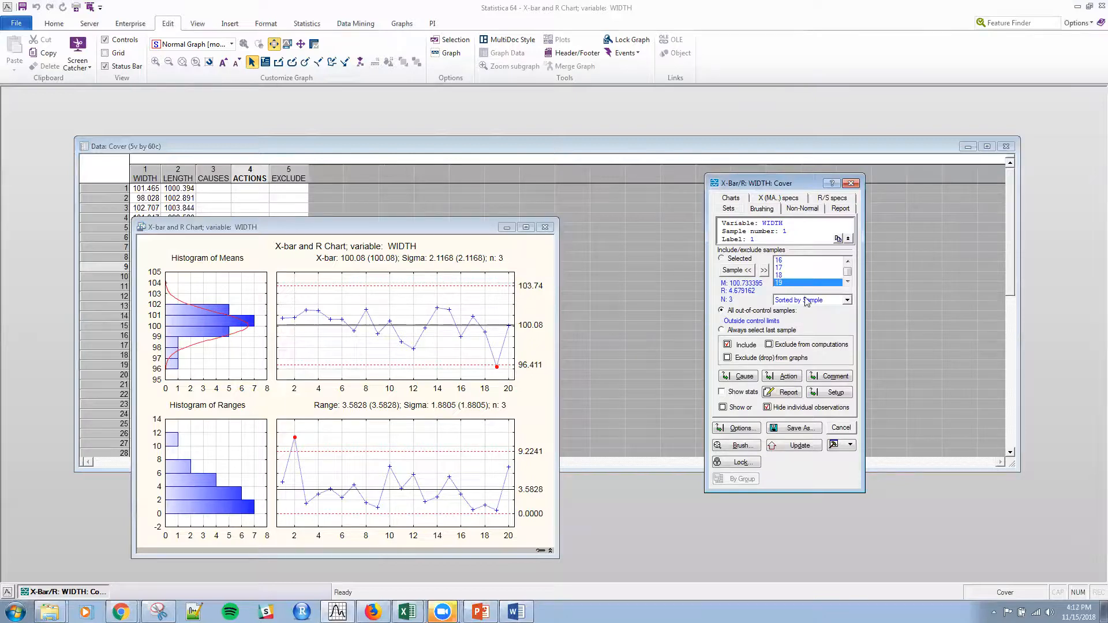
pyautogui.moveTo(848, 271); pyautogui.dragTo(850, 300)
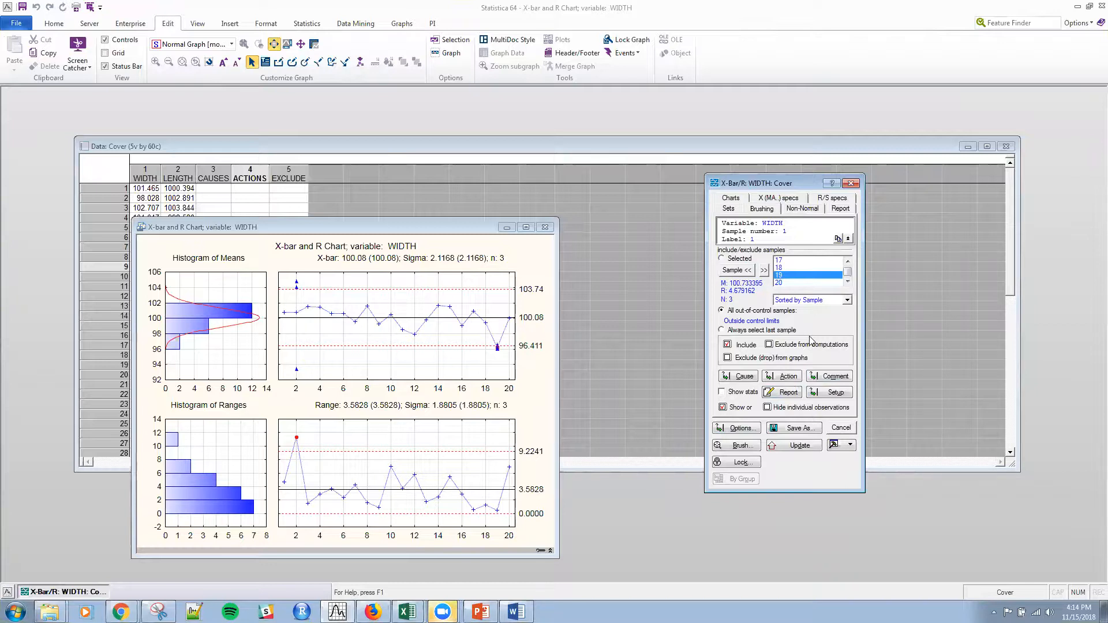
pyautogui.click(810, 276)
pyautogui.click(724, 393)
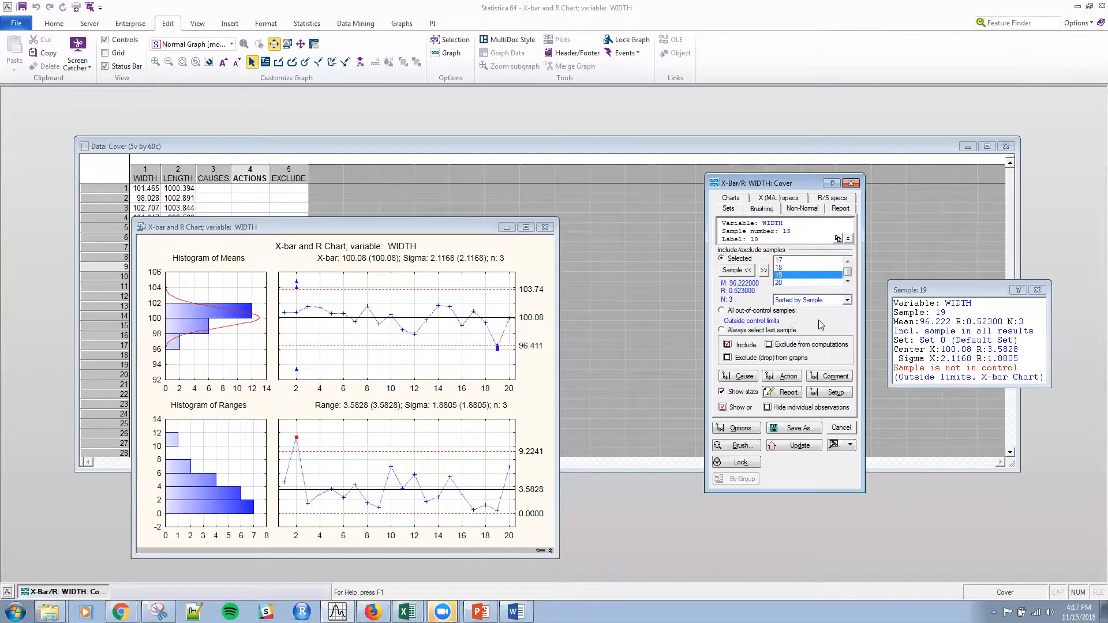
# Step: Examine the brushing commands available for the out-of-control points on the WIDTH chart, then close them
pyautogui.click(742, 447)
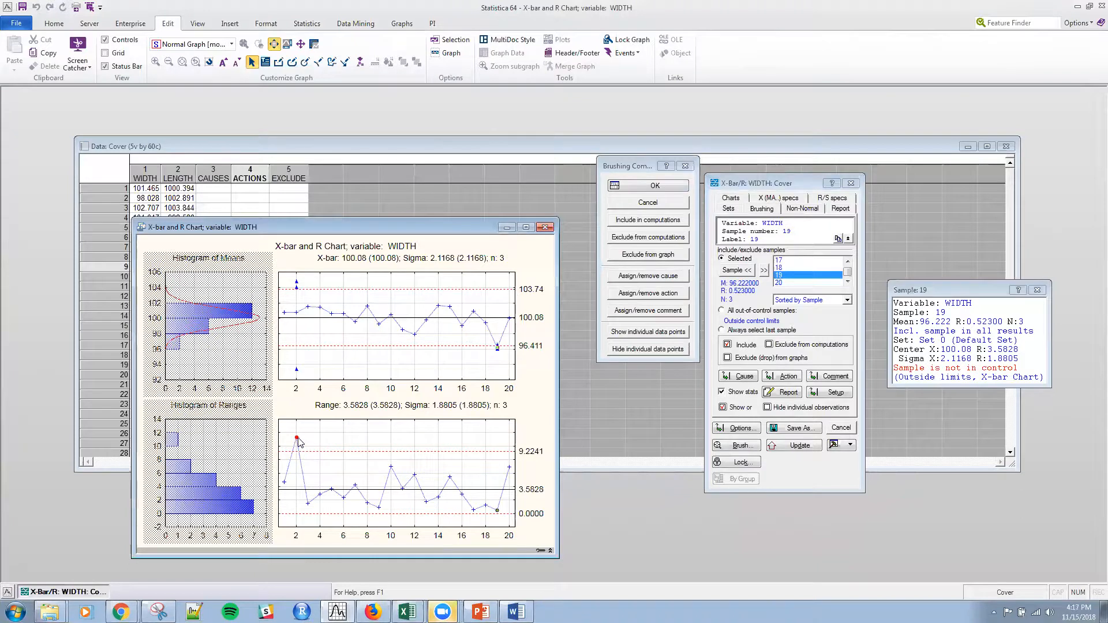
pyautogui.click(643, 189)
pyautogui.click(737, 448)
pyautogui.moveTo(497, 350)
pyautogui.click(645, 187)
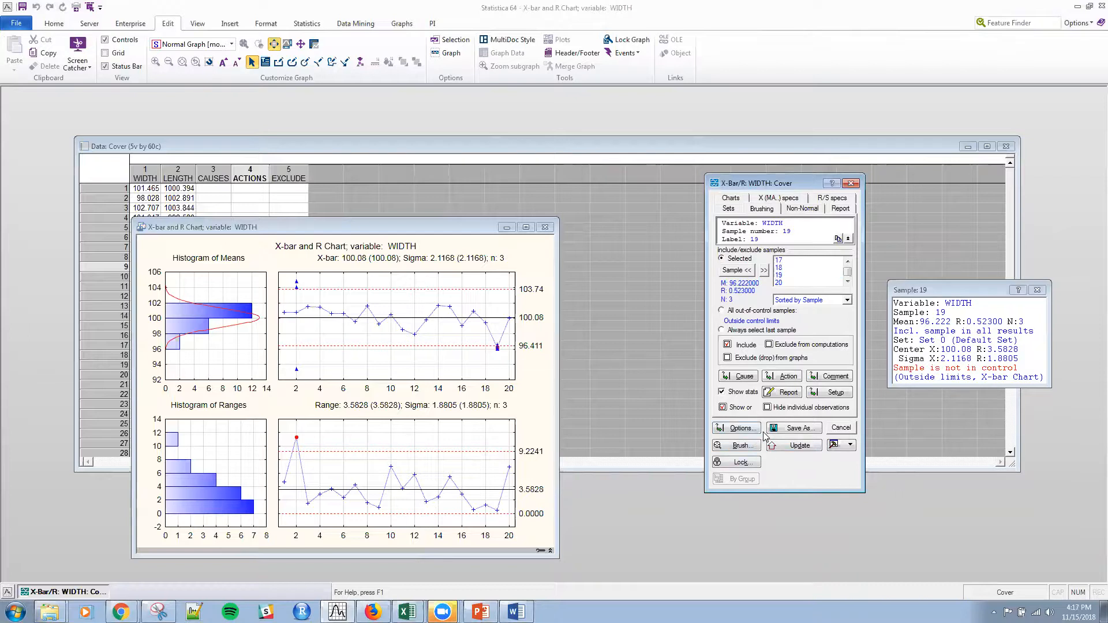
# Step: Assign the CAUSES variable to hold the cause codes and the ACTIONS variable to hold the action codes
pyautogui.click(744, 378)
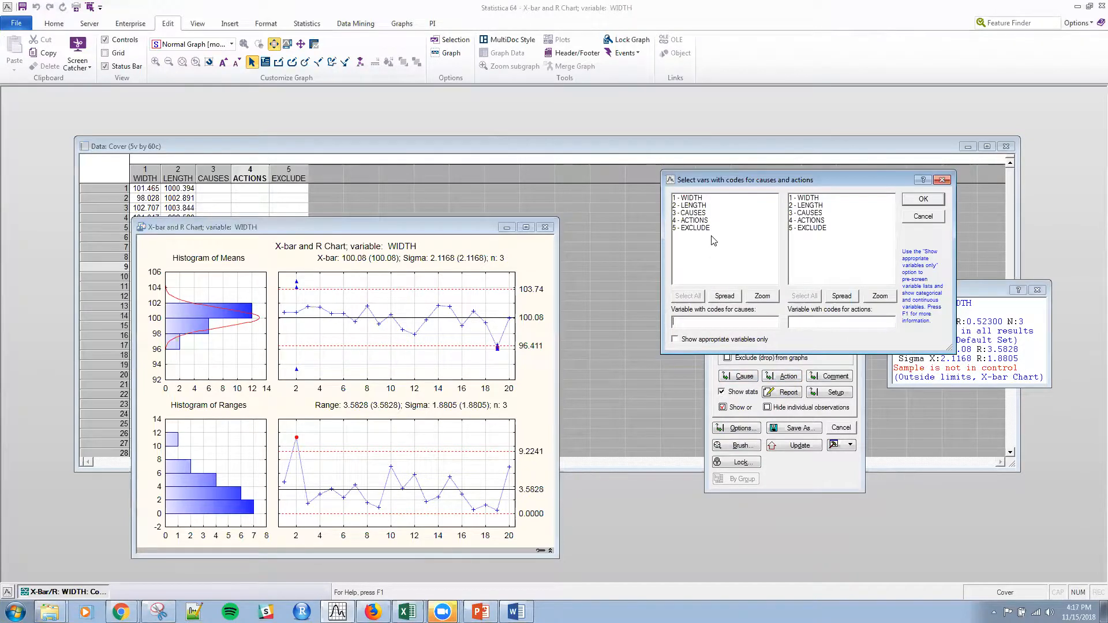
pyautogui.click(694, 199)
pyautogui.click(694, 213)
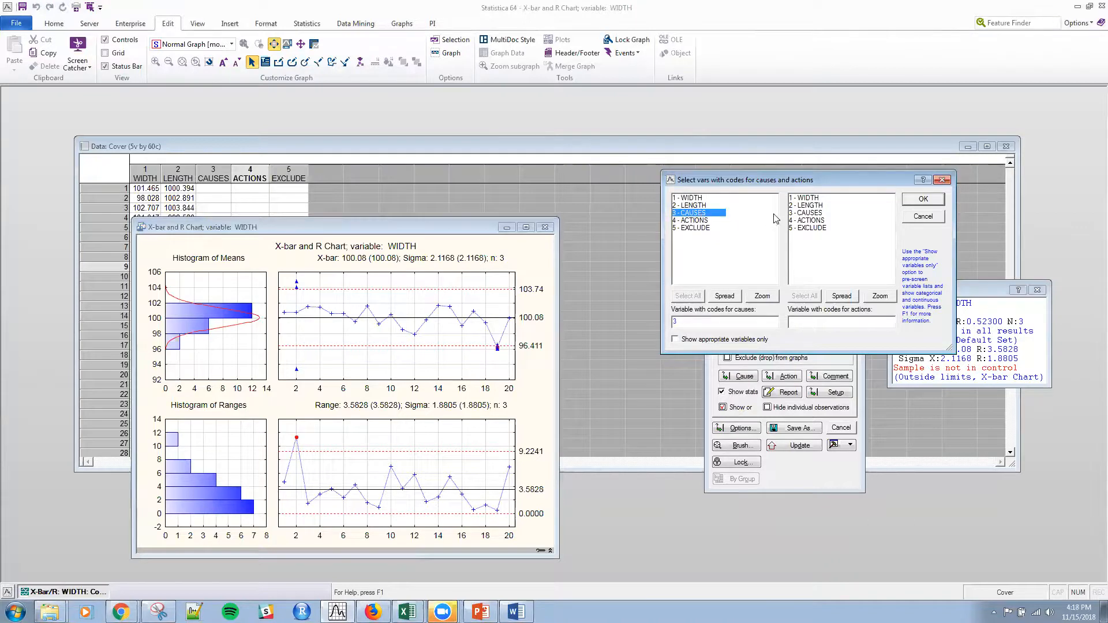
pyautogui.click(820, 221)
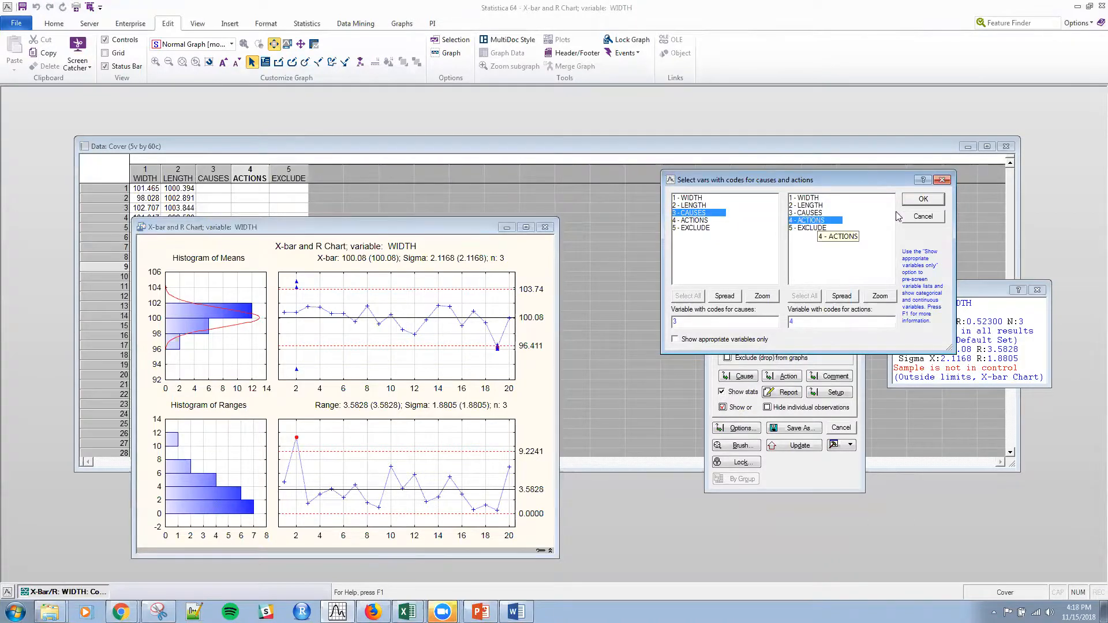
pyautogui.click(924, 200)
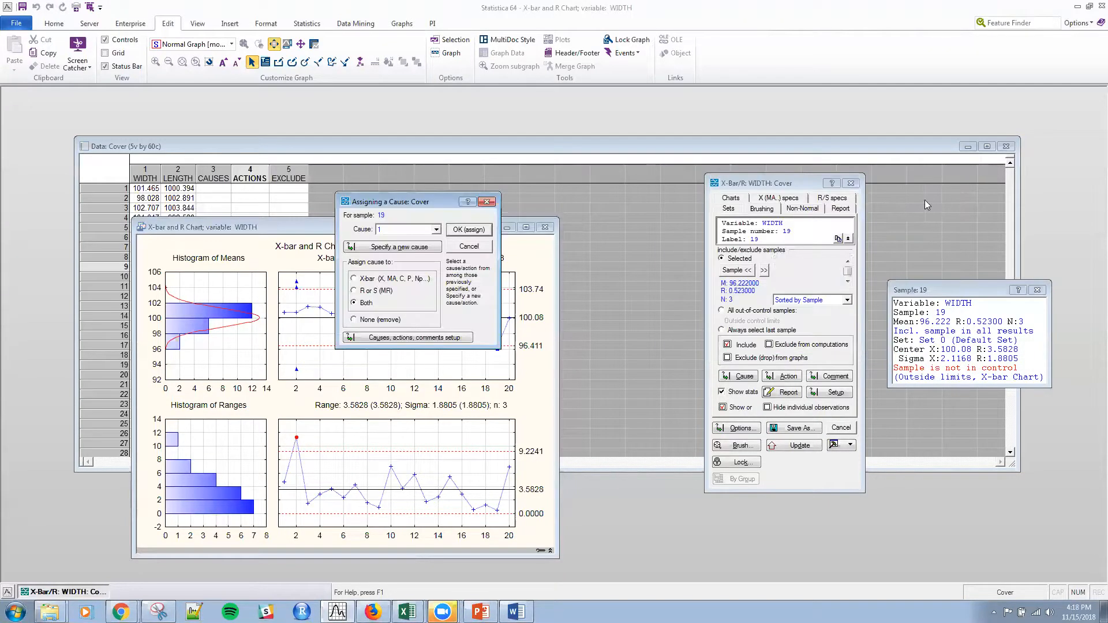
# Step: Add a new cause text label named "Guage Problem"
pyautogui.click(400, 248)
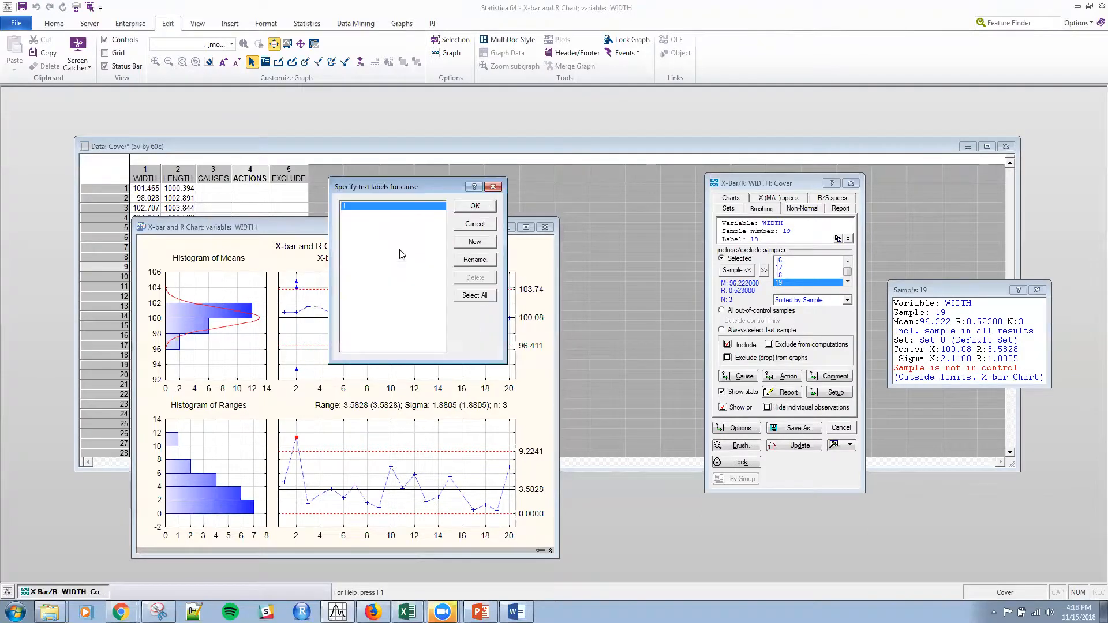
pyautogui.click(483, 247)
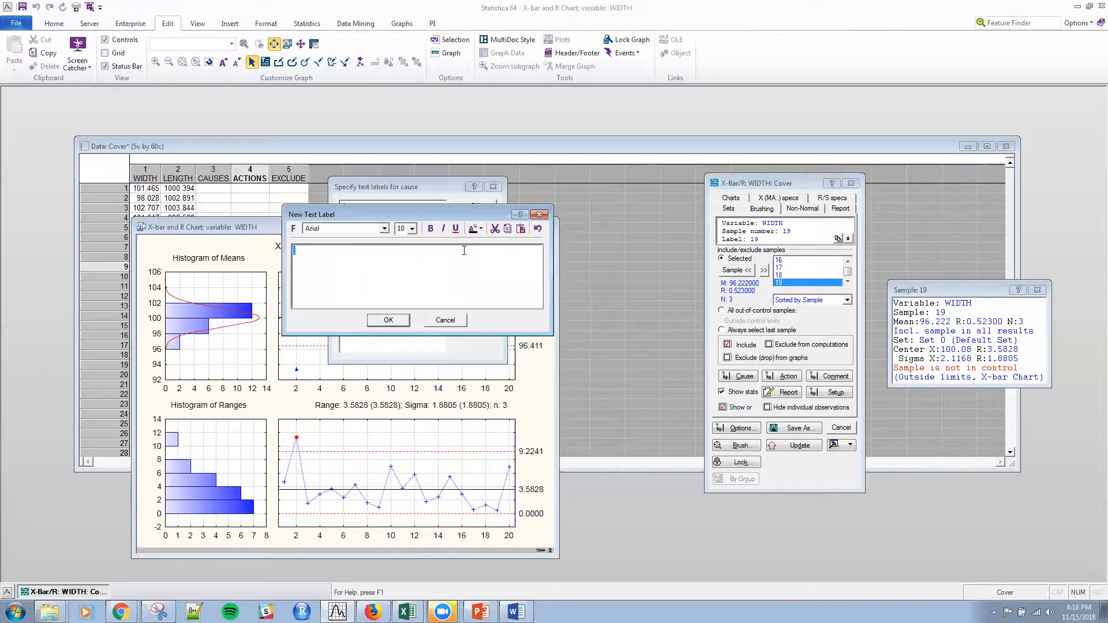
pyautogui.write('Guage Problem')
pyautogui.click(399, 319)
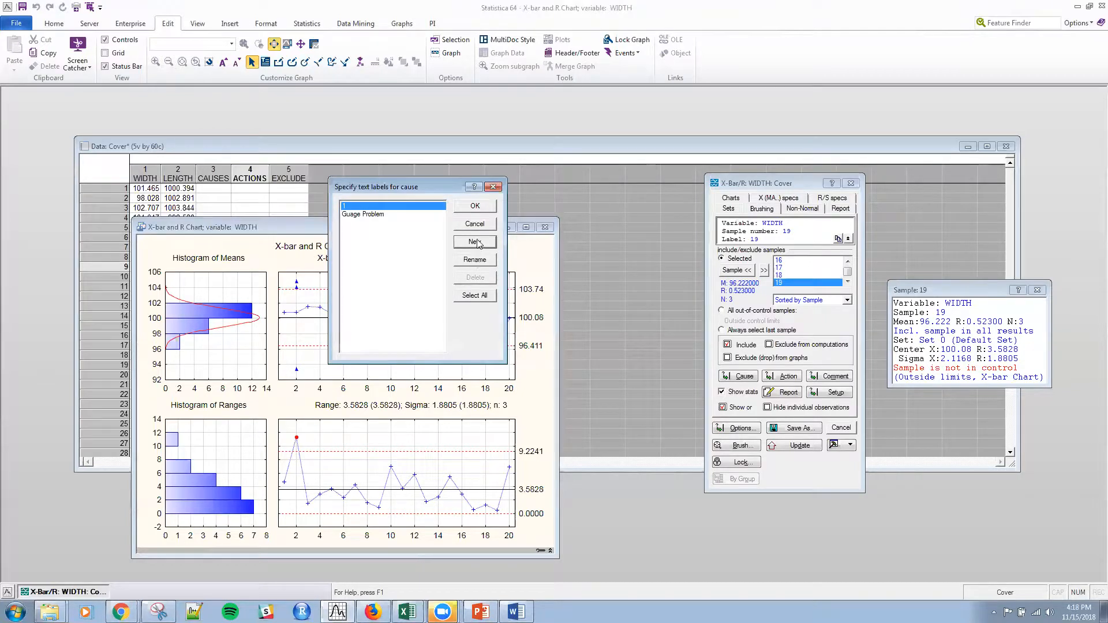
pyautogui.click(475, 207)
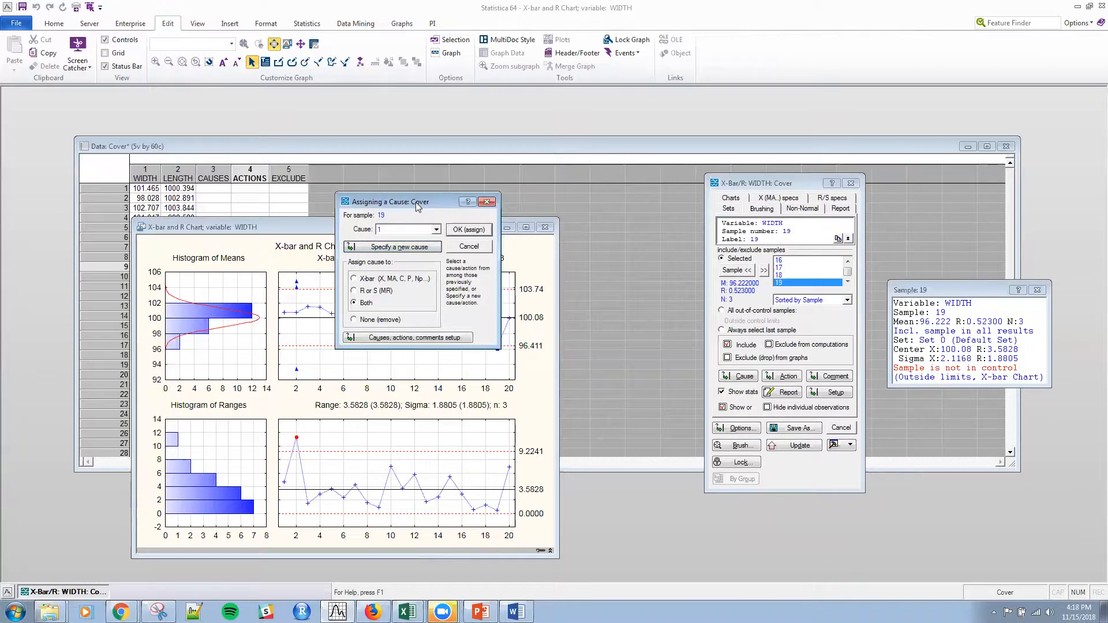
# Step: Add a second cause text label named "Operator Error" and choose it as the cause for sample 19
pyautogui.moveTo(416, 204); pyautogui.dragTo(379, 216)
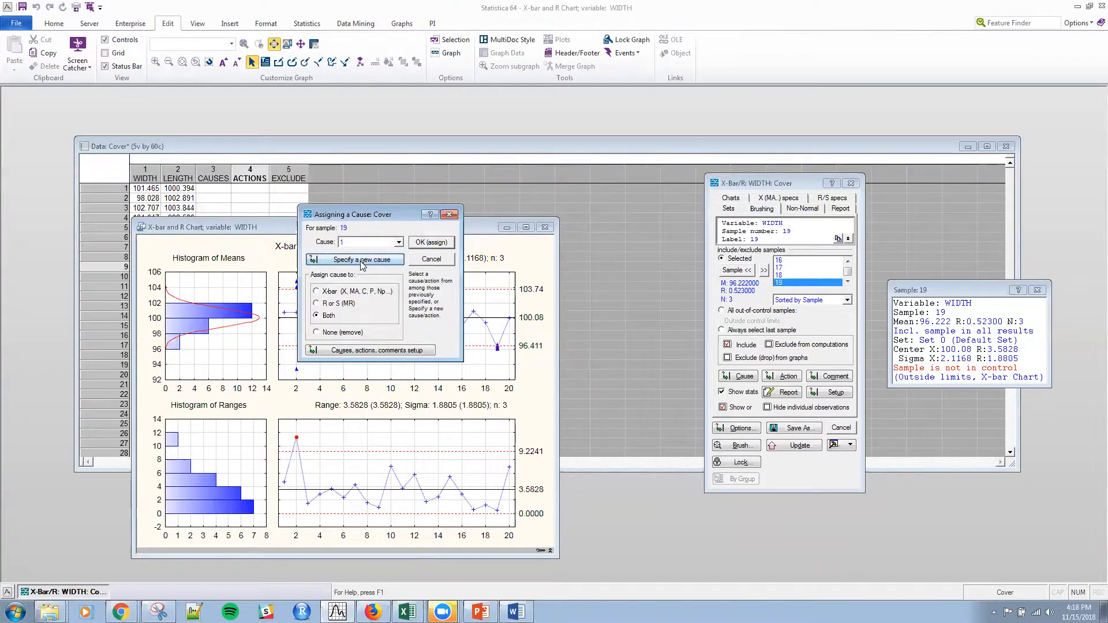
pyautogui.click(360, 261)
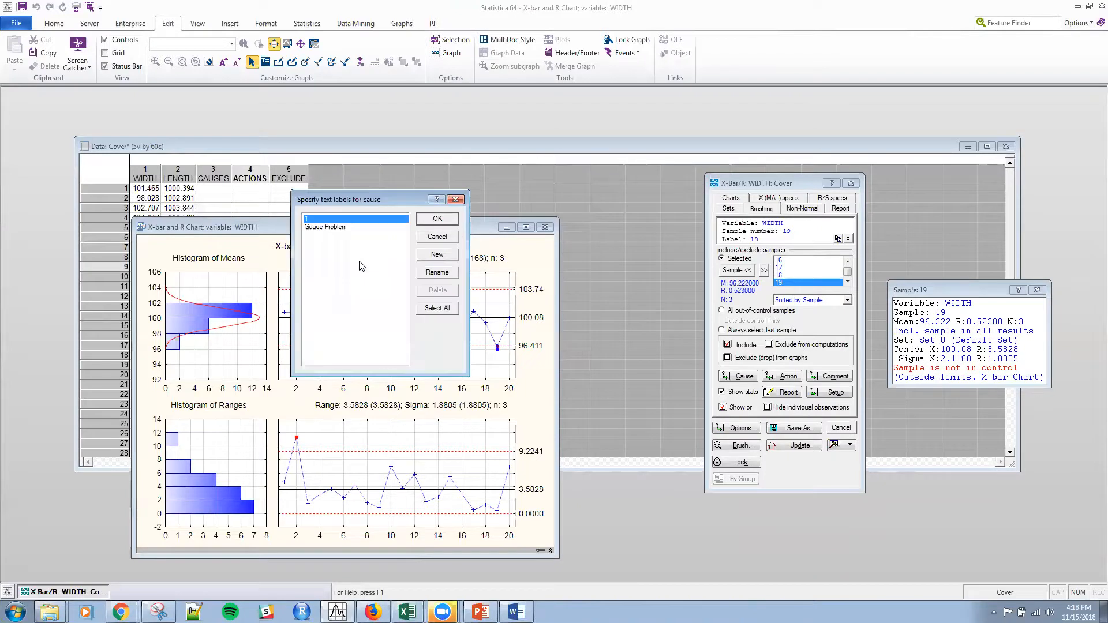
pyautogui.click(437, 259)
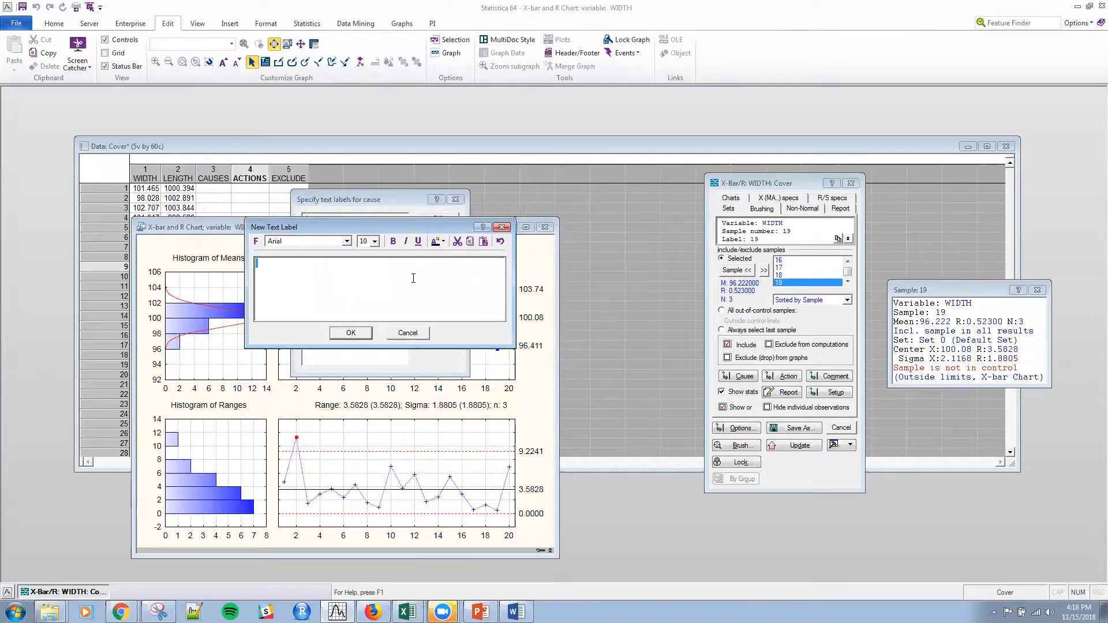
pyautogui.write('Operator Error')
pyautogui.click(347, 335)
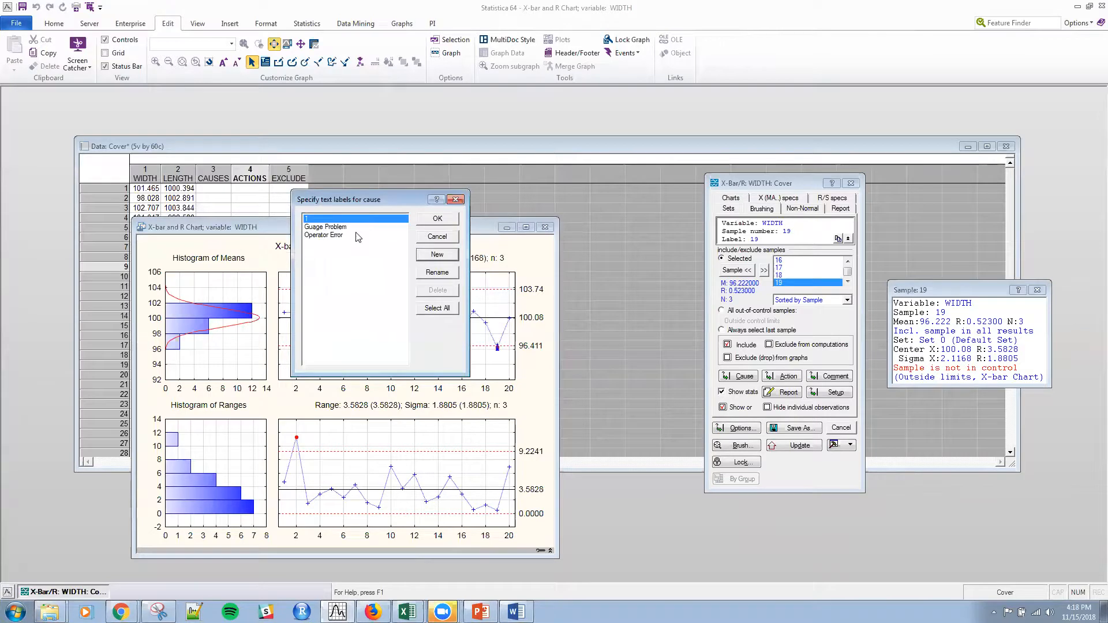
pyautogui.click(330, 236)
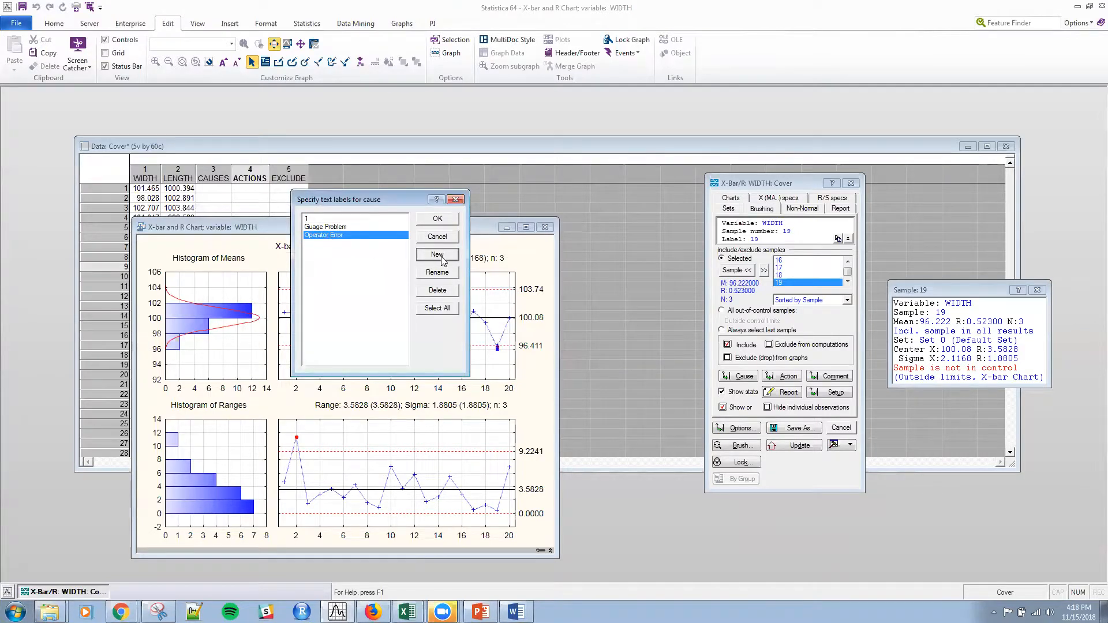
pyautogui.click(437, 220)
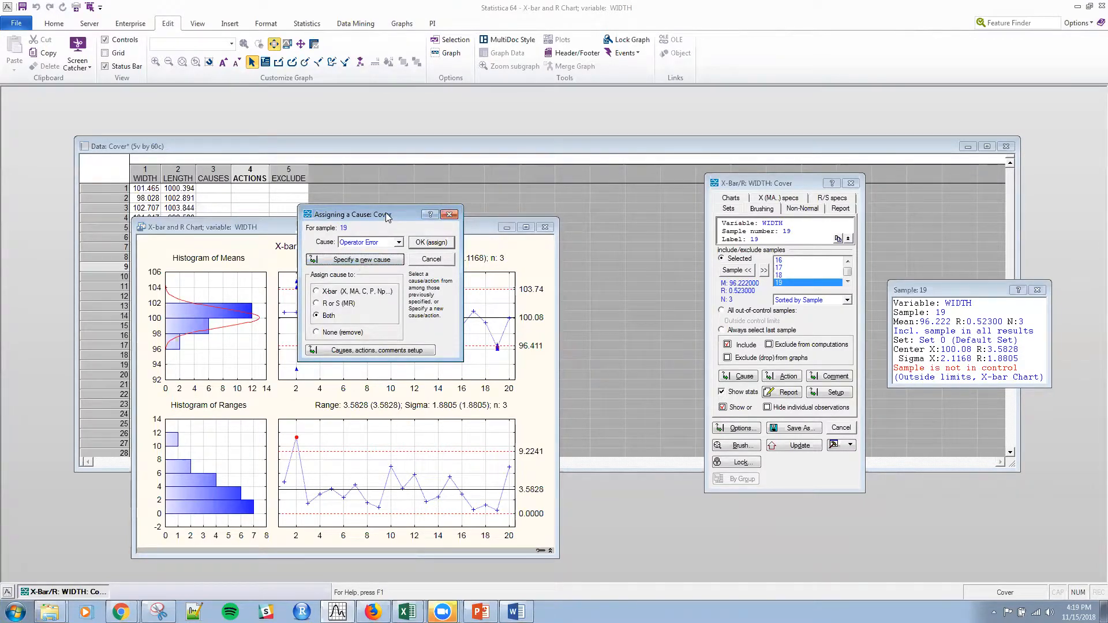
# Step: Assign the Operator Error cause to sample 19 on the X-bar chart only
pyautogui.moveTo(387, 216); pyautogui.dragTo(428, 196)
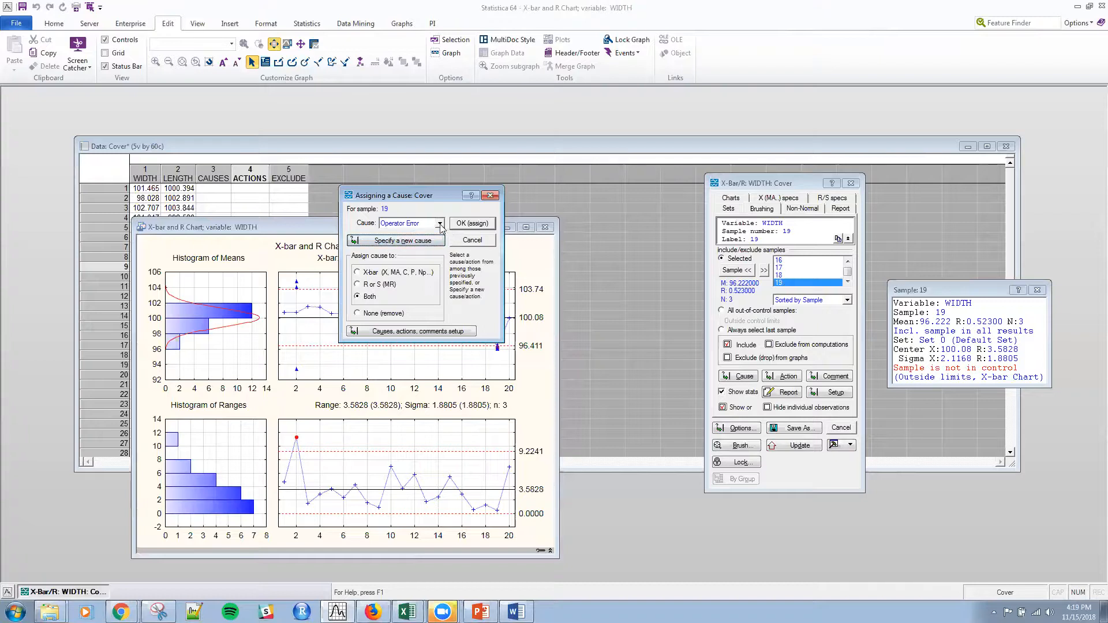
pyautogui.click(361, 274)
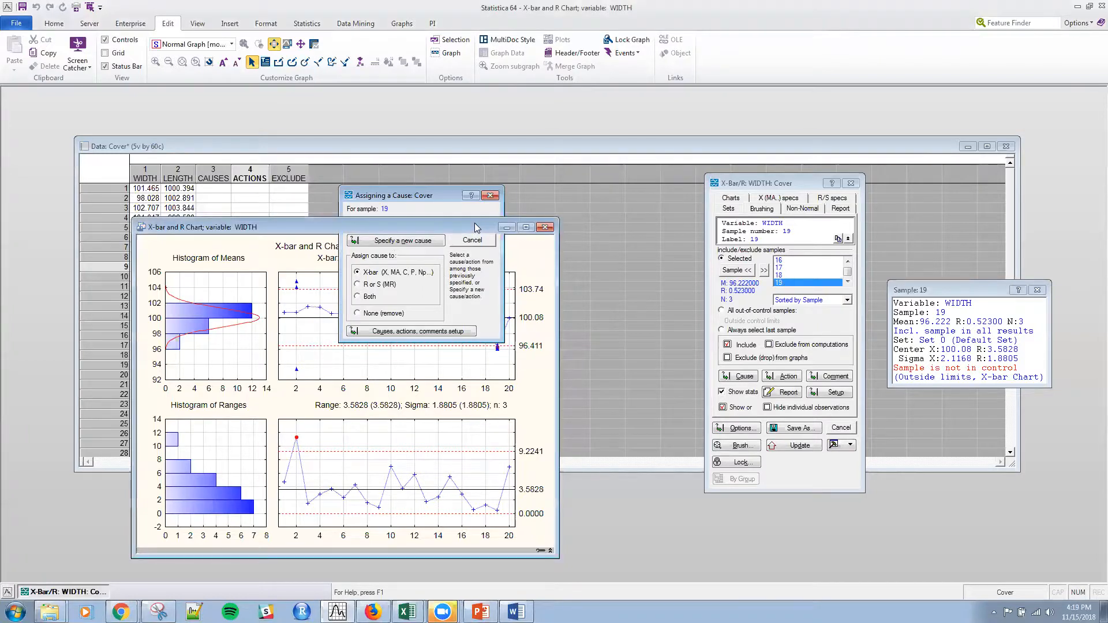
pyautogui.click(472, 224)
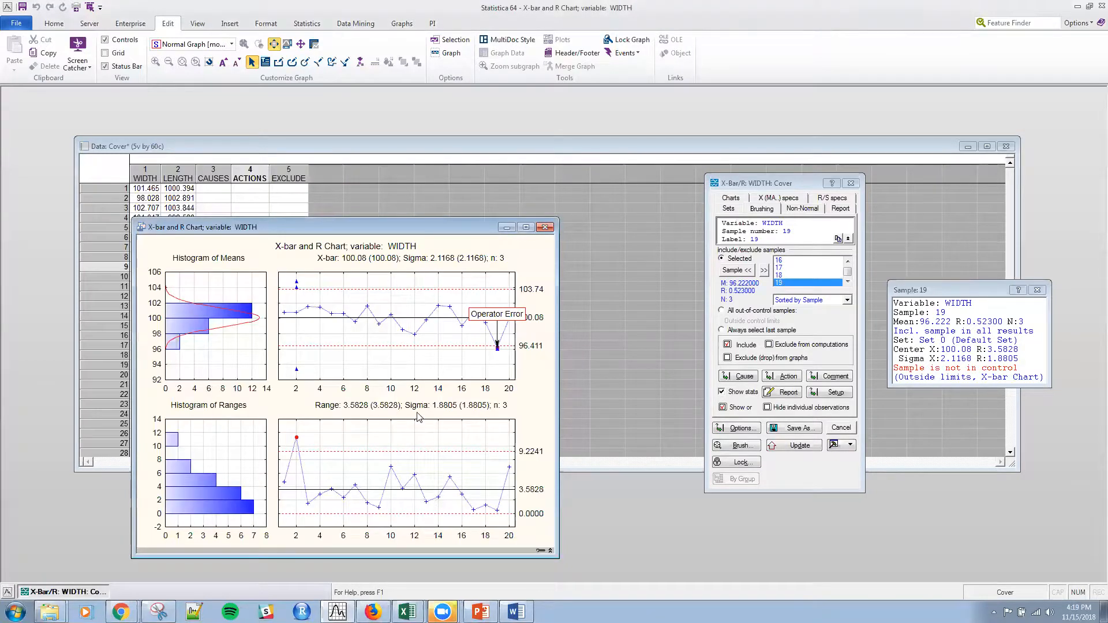
# Step: Assign the existing Guage Problem cause to sample 2 on the R chart only, and check its entry in the data
pyautogui.moveTo(852, 277); pyautogui.dragTo(856, 258)
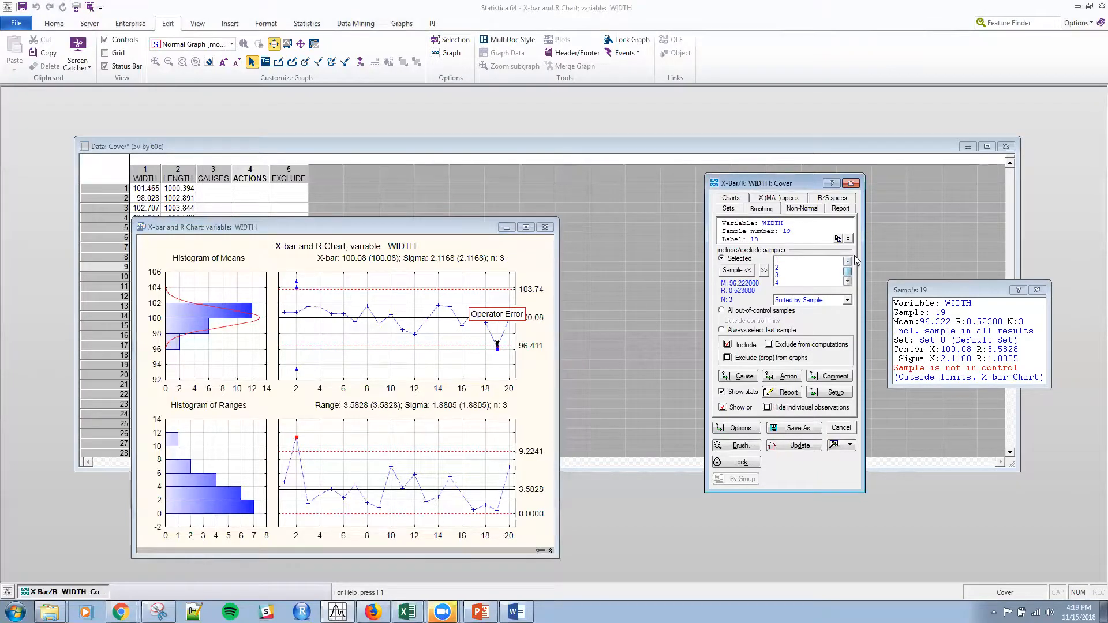
pyautogui.click(788, 269)
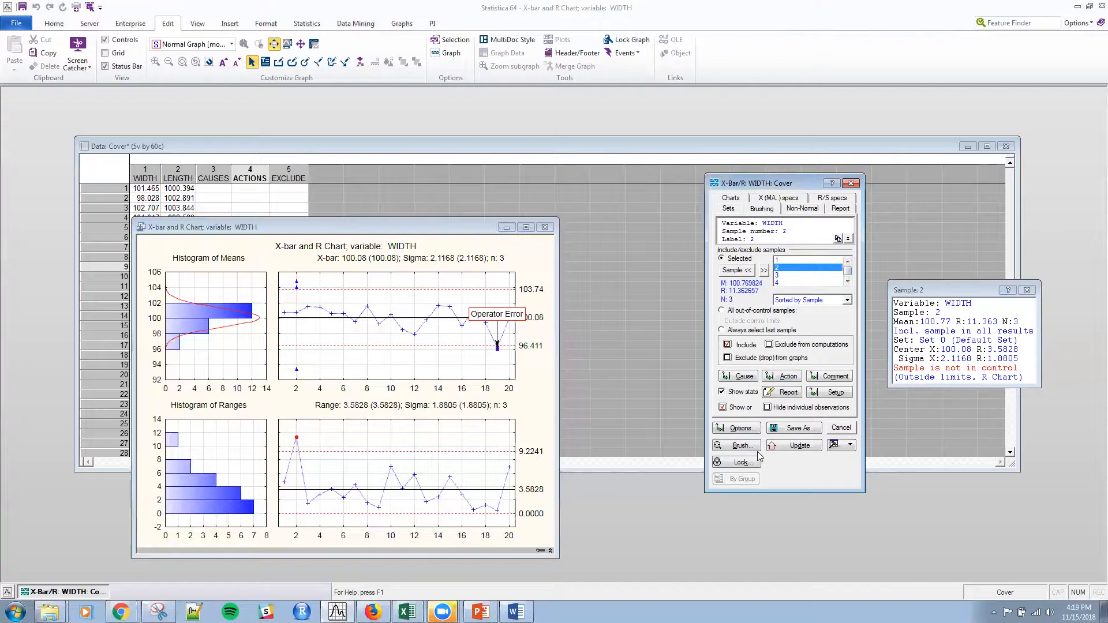
pyautogui.click(743, 378)
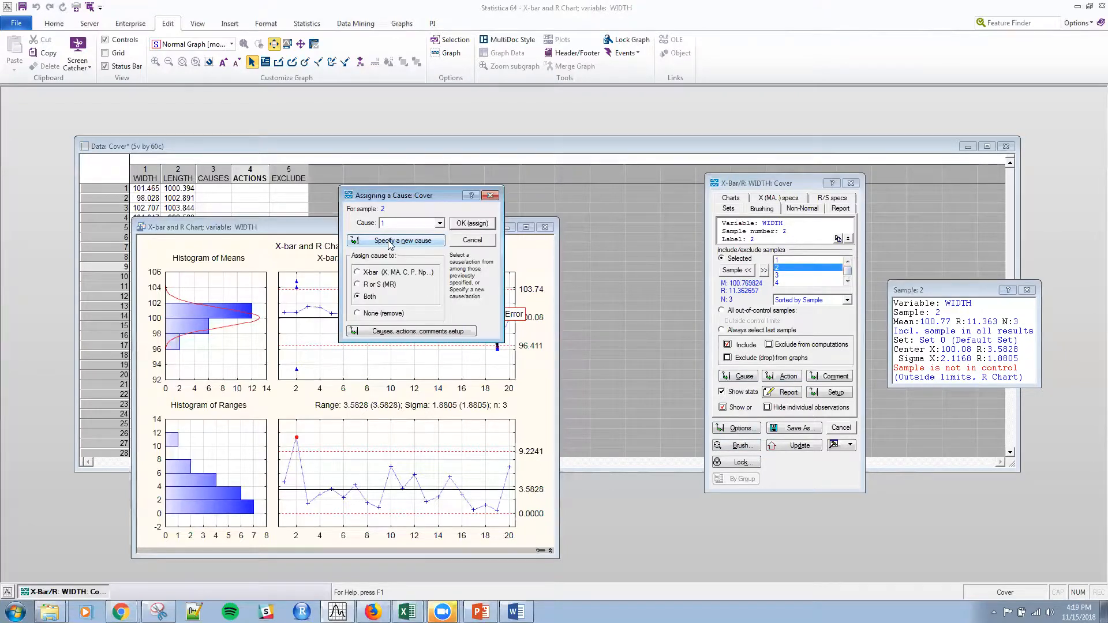
pyautogui.click(439, 224)
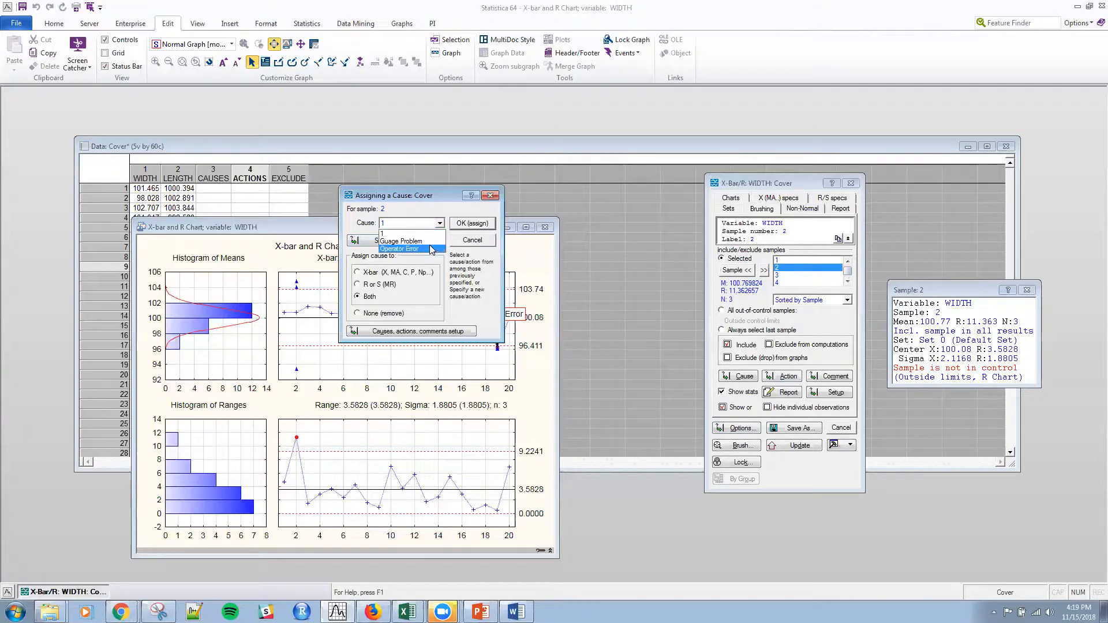
pyautogui.click(432, 242)
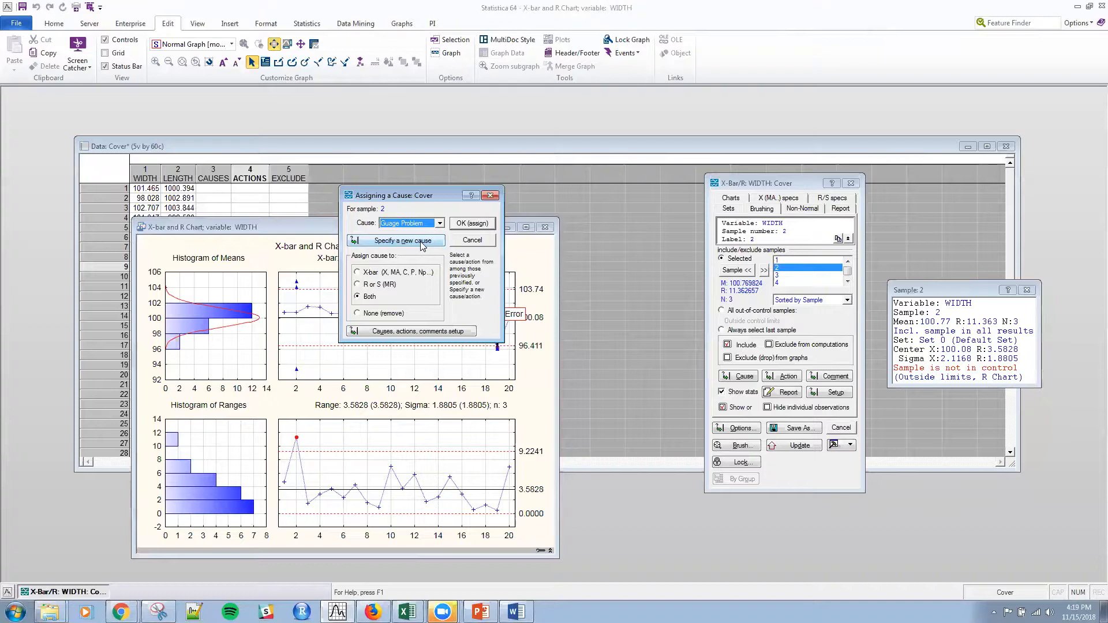
pyautogui.click(357, 285)
pyautogui.click(469, 224)
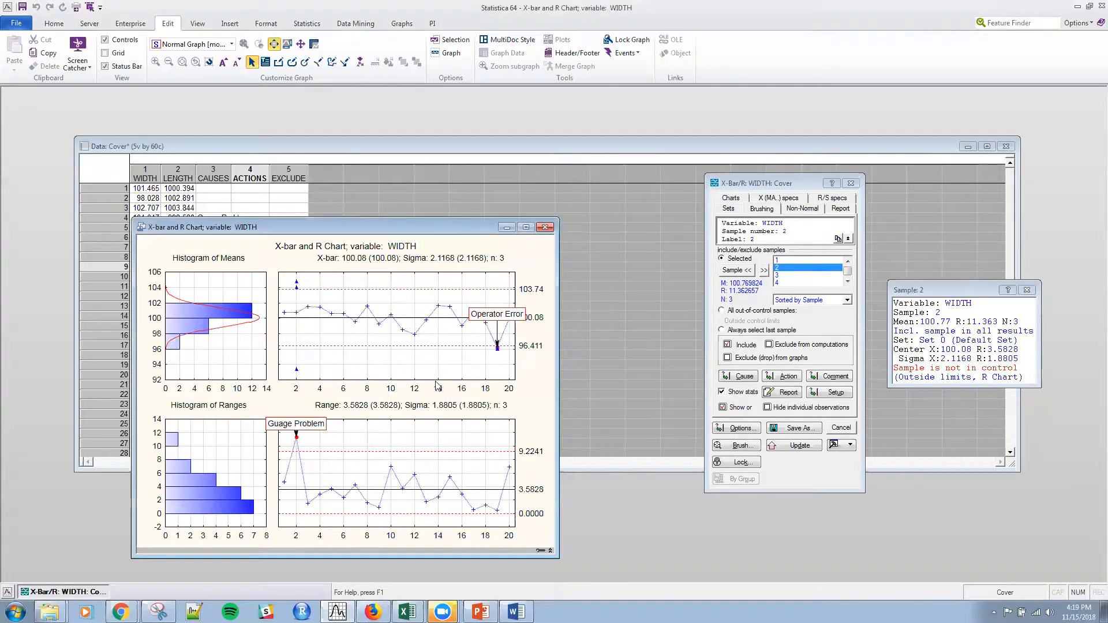
pyautogui.moveTo(393, 233); pyautogui.dragTo(574, 206)
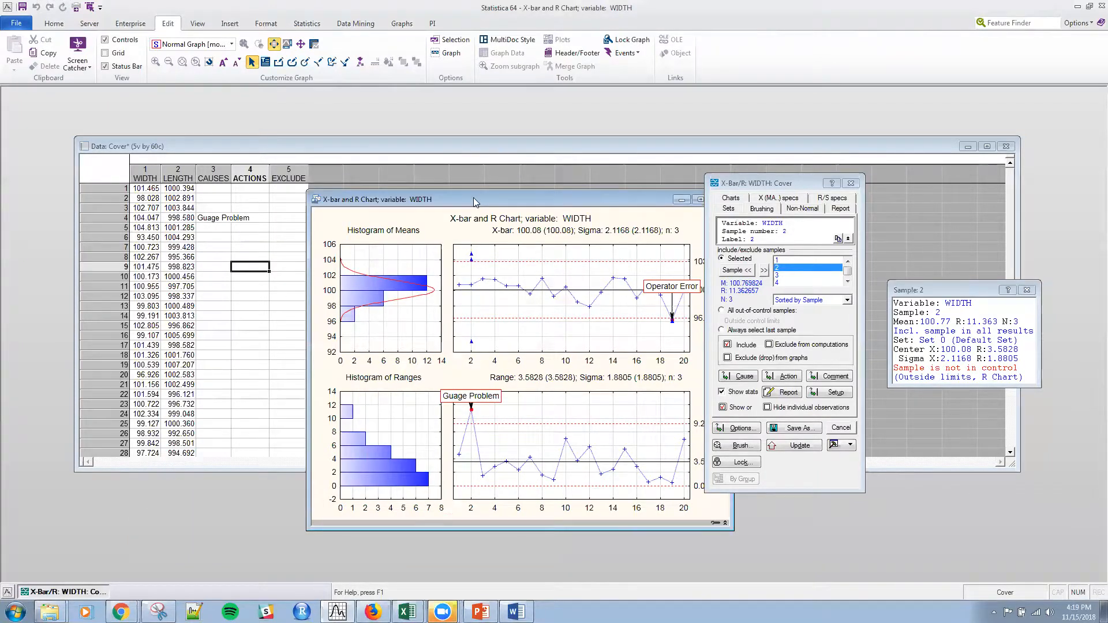
pyautogui.moveTo(475, 202); pyautogui.dragTo(263, 204)
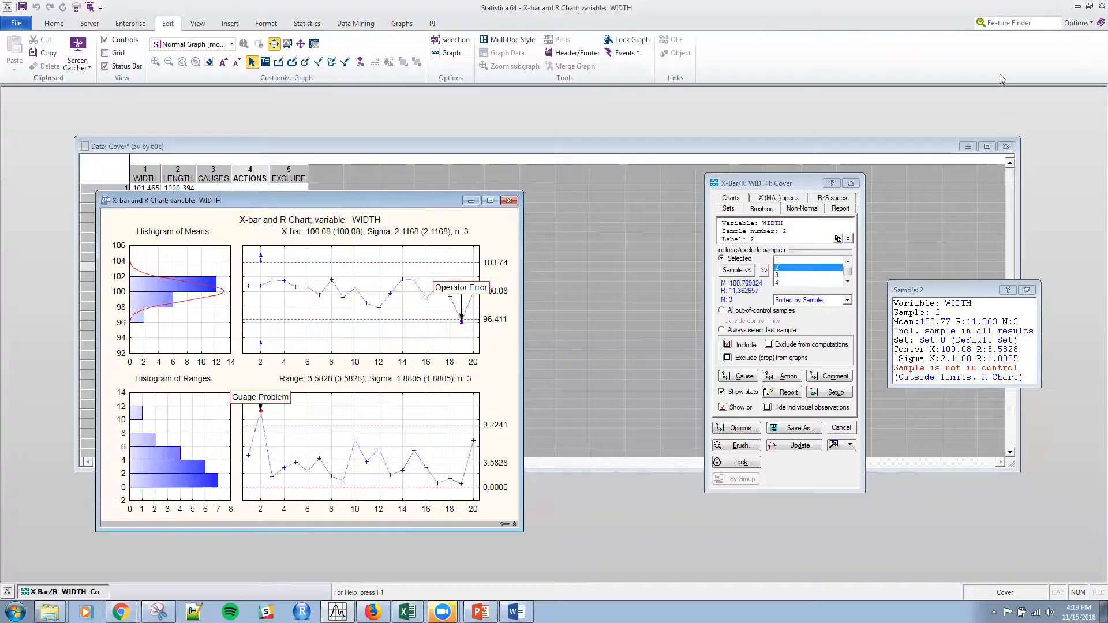
# Step: Create a new action label named "Issue Corrected" and assign it to sample 2 on the R chart only
pyautogui.click(782, 377)
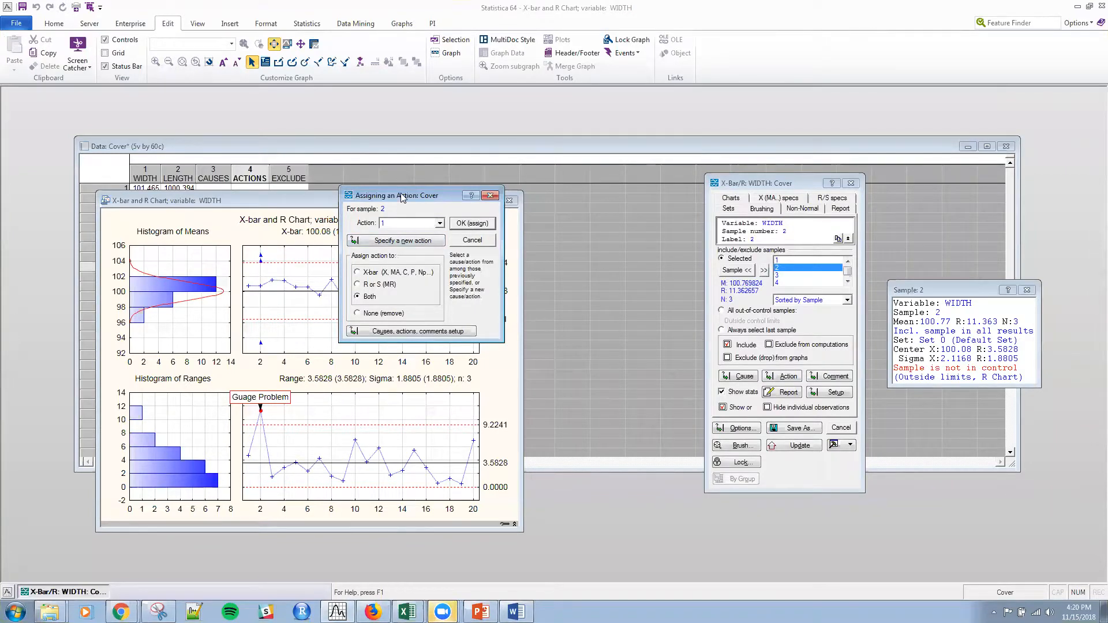
pyautogui.moveTo(402, 197); pyautogui.dragTo(524, 321)
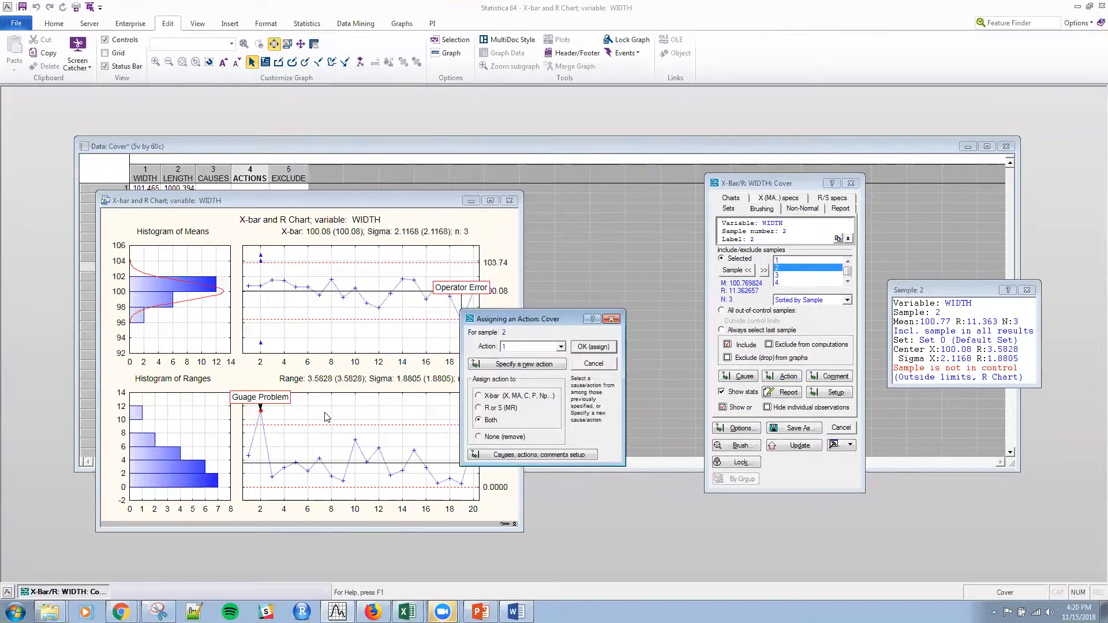
pyautogui.click(532, 365)
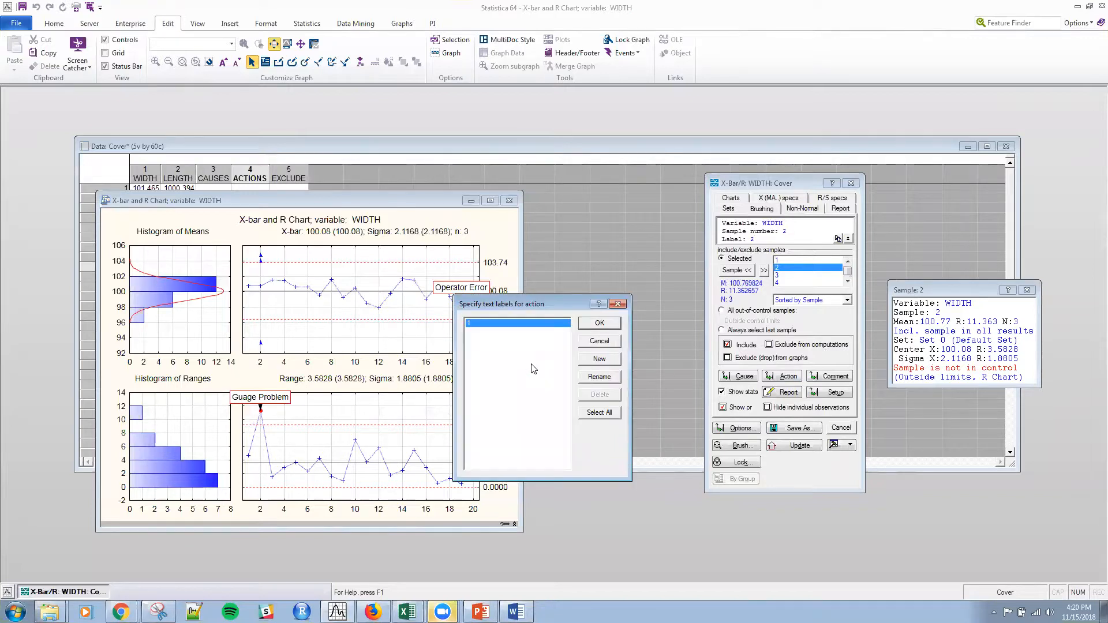
pyautogui.click(601, 362)
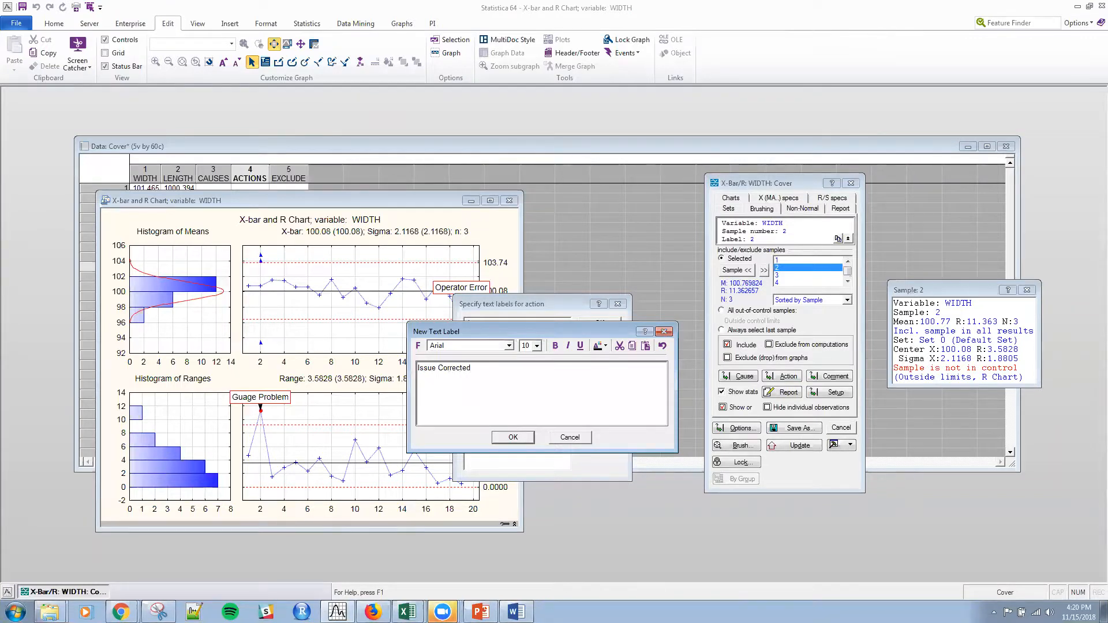
pyautogui.click(517, 436)
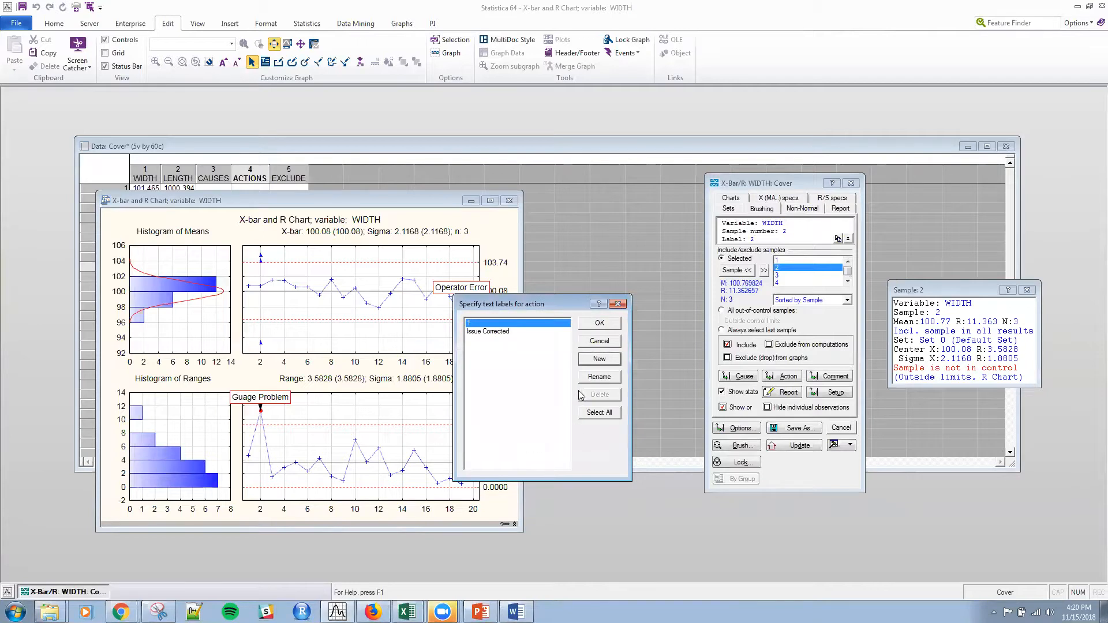
pyautogui.click(508, 331)
pyautogui.click(588, 328)
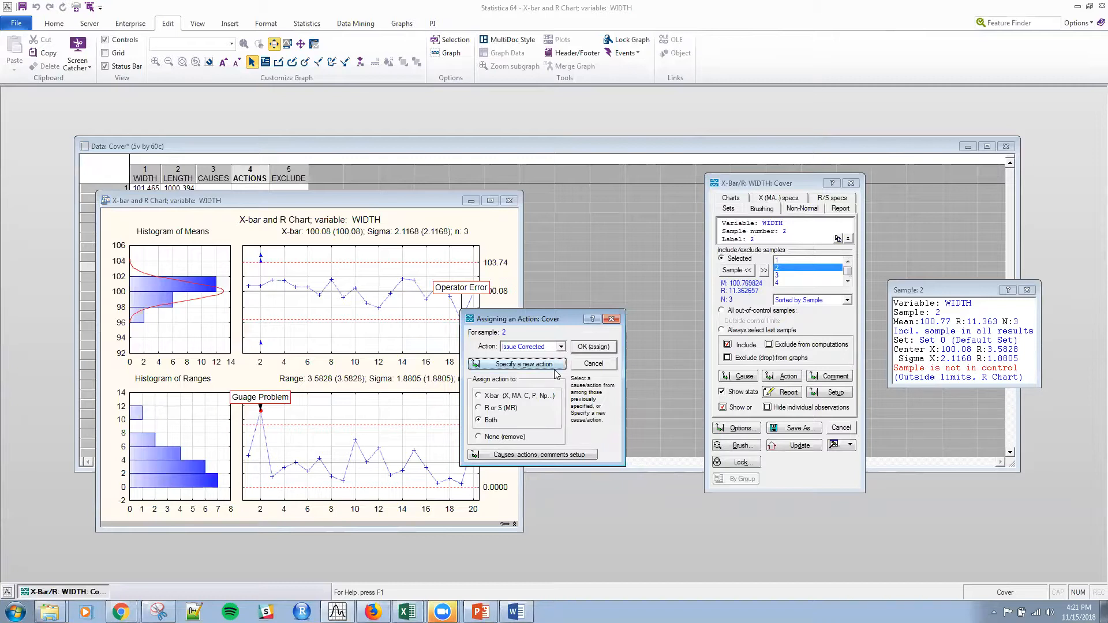
pyautogui.click(478, 408)
pyautogui.click(593, 347)
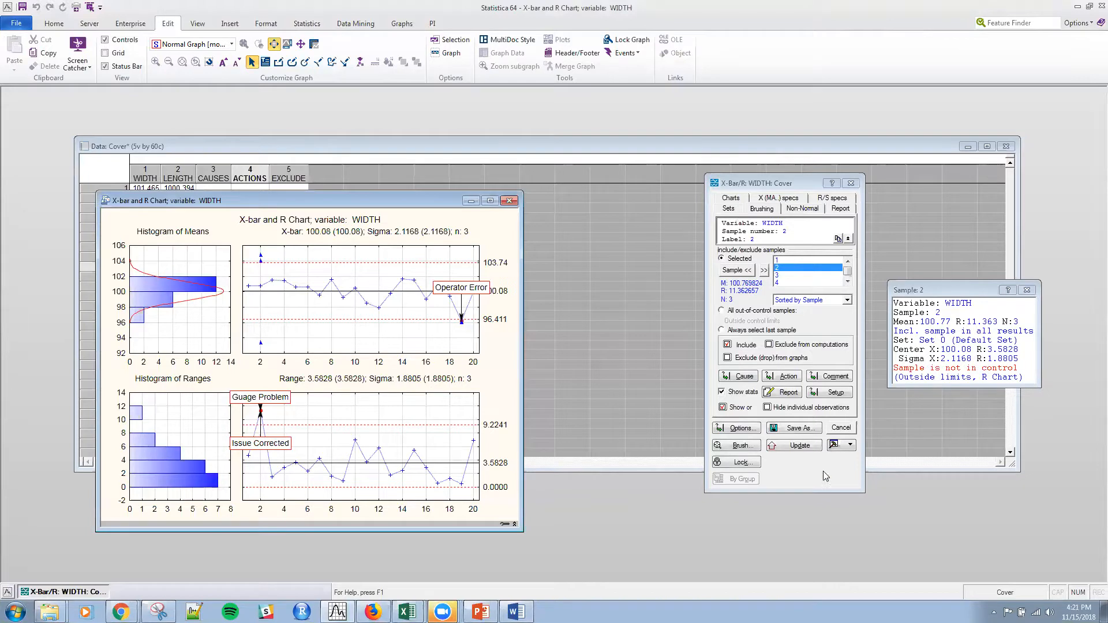
# Step: Hide the sample statistics and exclude samples 19 and 2 from computations, storing the inclusion/exclusion codes in the EXCLUDE variable
pyautogui.click(1027, 290)
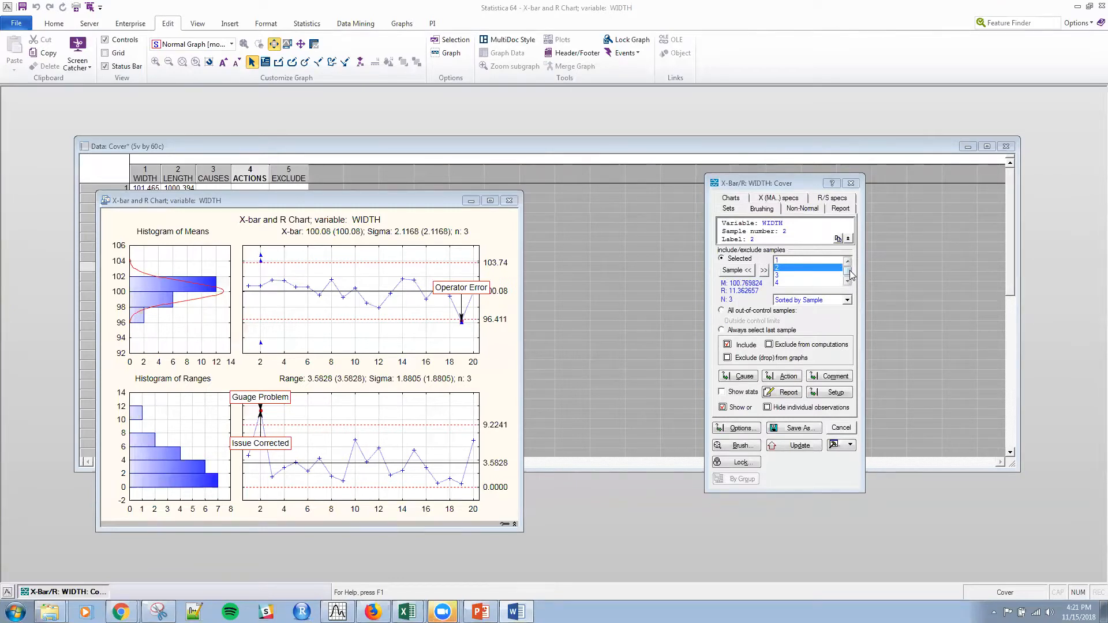
pyautogui.click(817, 272)
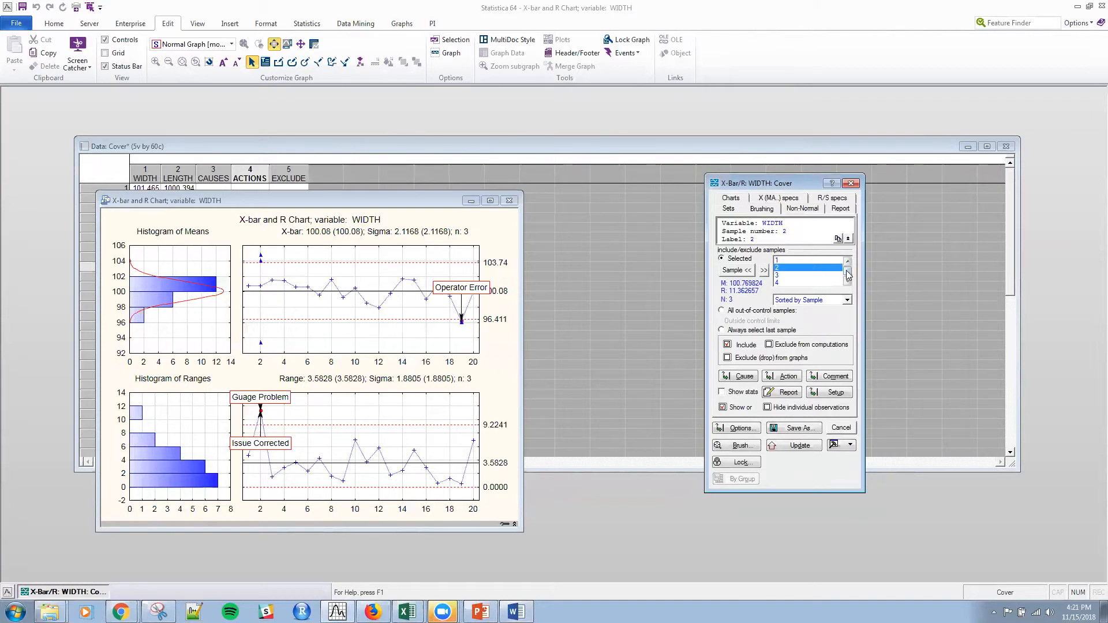
pyautogui.scroll(-5, 797, 277)
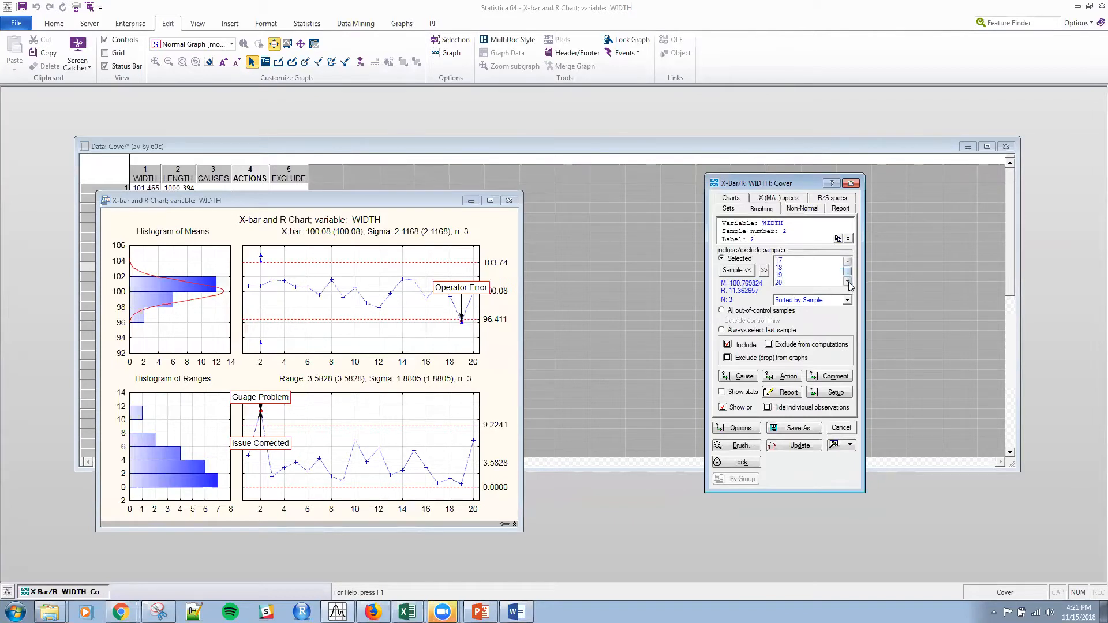
pyautogui.click(787, 276)
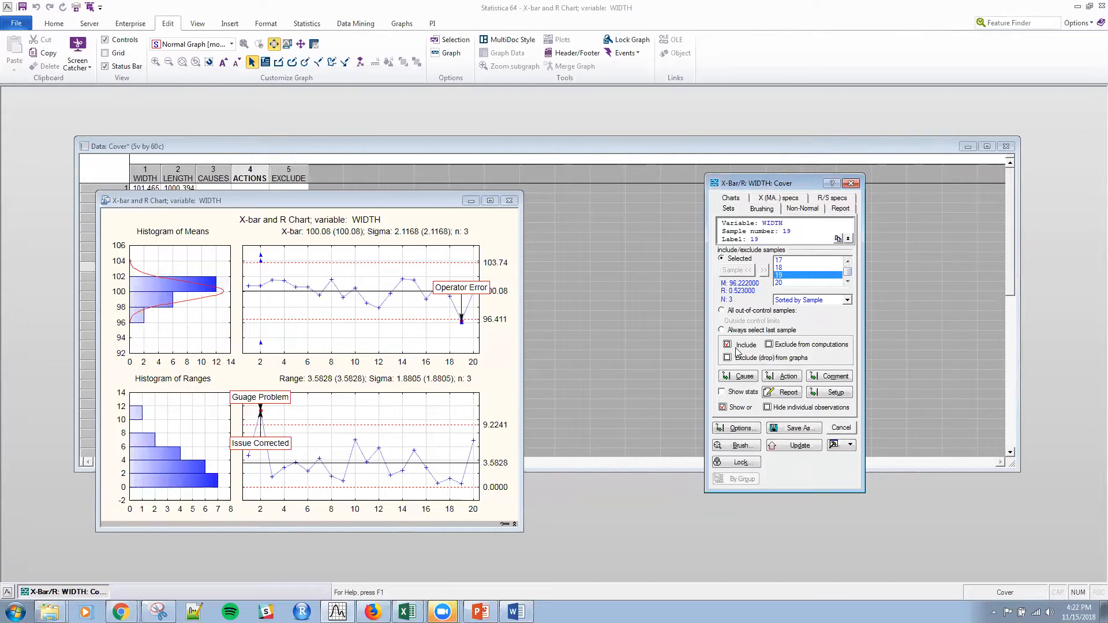
pyautogui.click(770, 344)
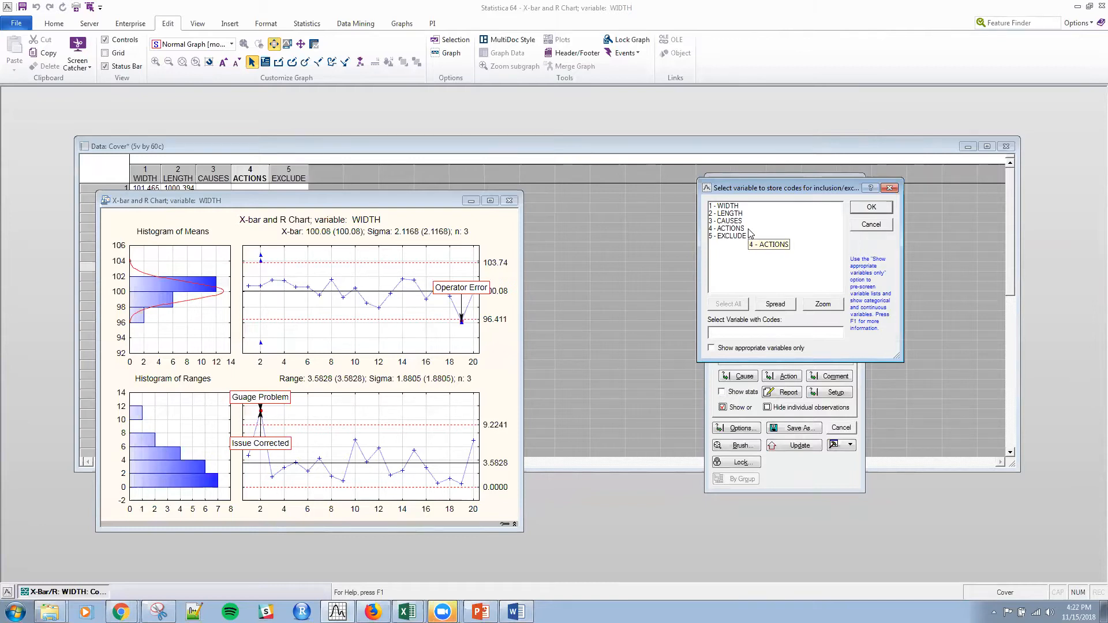
pyautogui.click(750, 236)
pyautogui.click(871, 207)
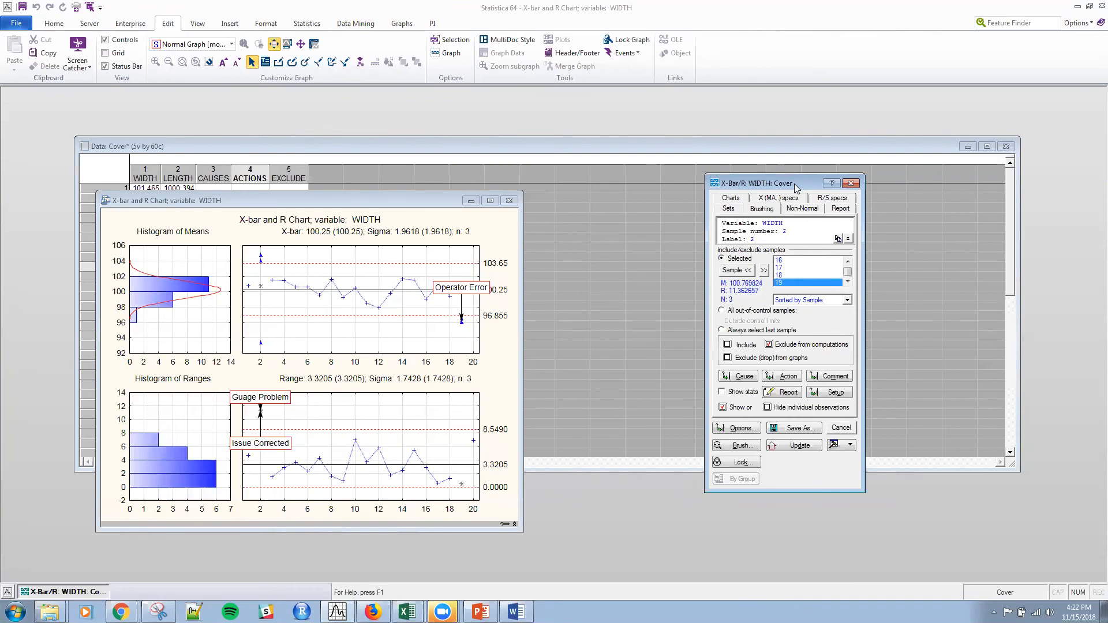
# Step: Switch to the PowerPoint presentation on brushing and assigning causes and actions
pyautogui.click(479, 612)
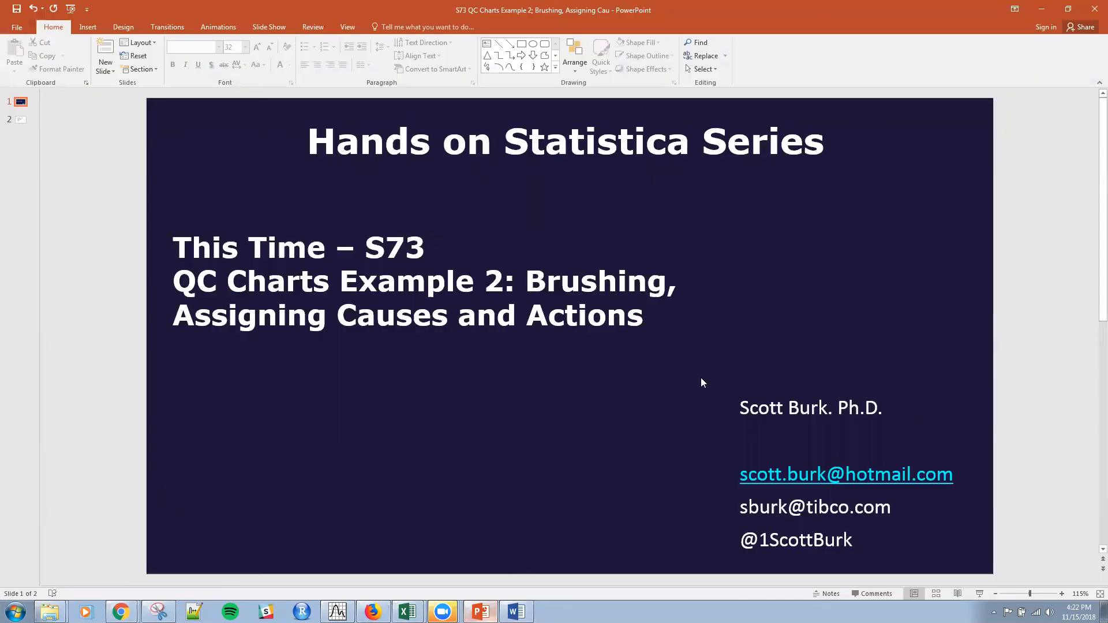